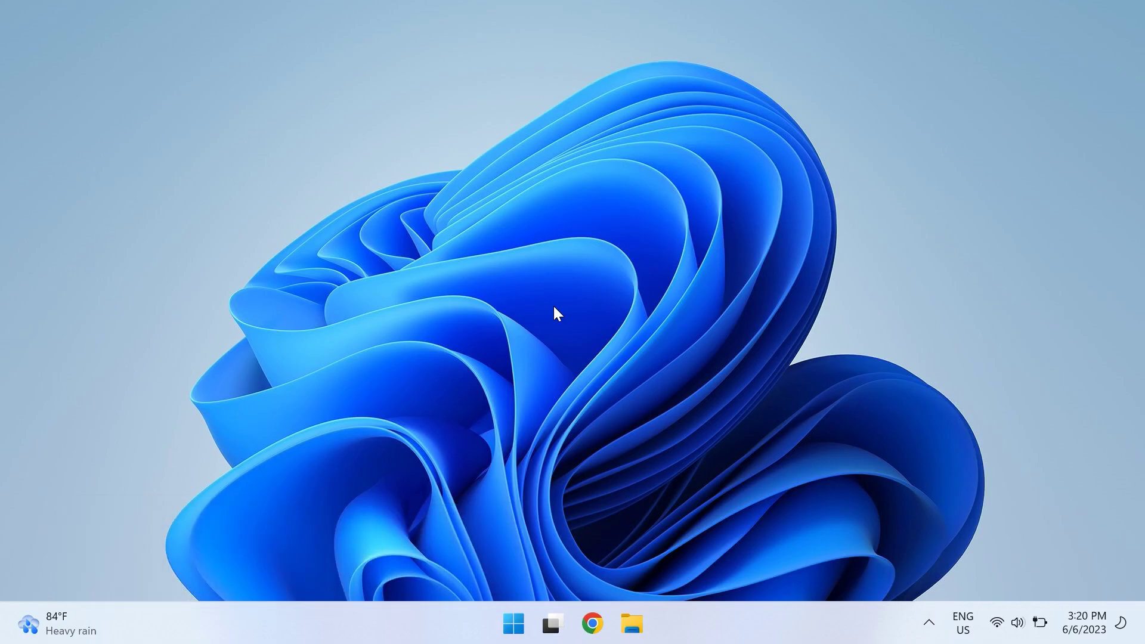
Open Chrome's Privacy and security settings
{"action": "left_click", "coordinate": [593, 624]}
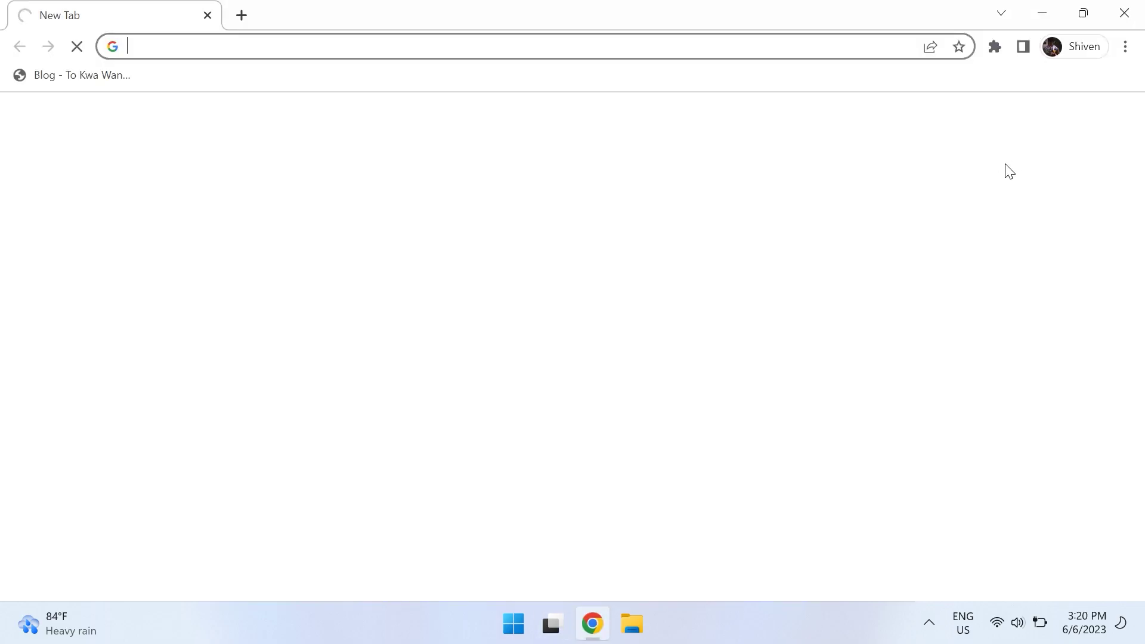
{"action": "left_click", "coordinate": [1126, 47]}
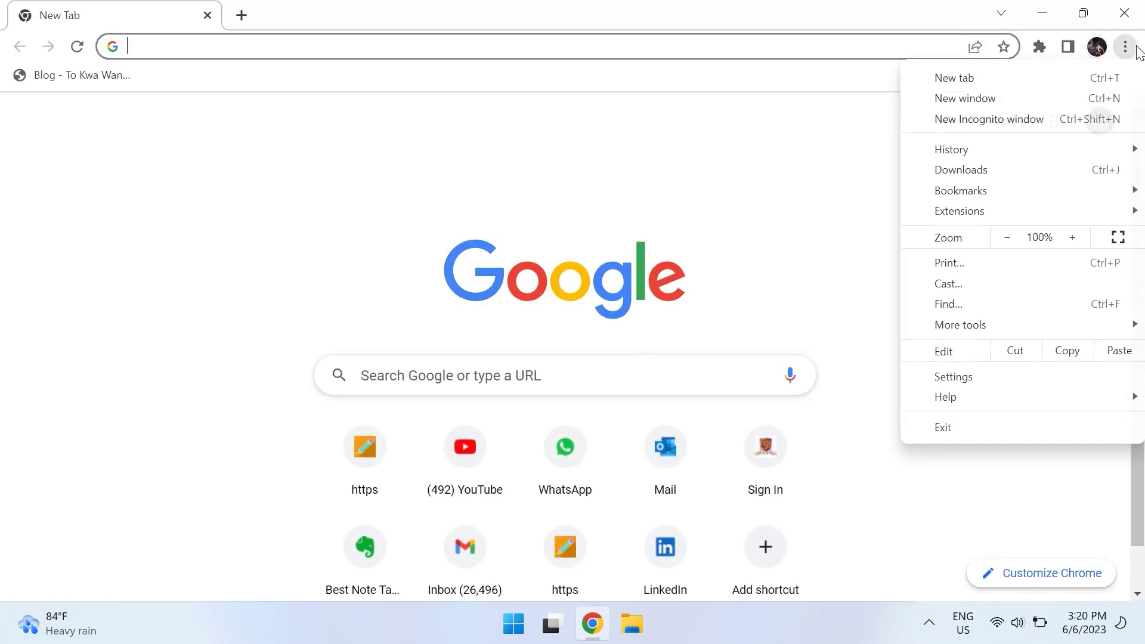
{"action": "left_click", "coordinate": [989, 375]}
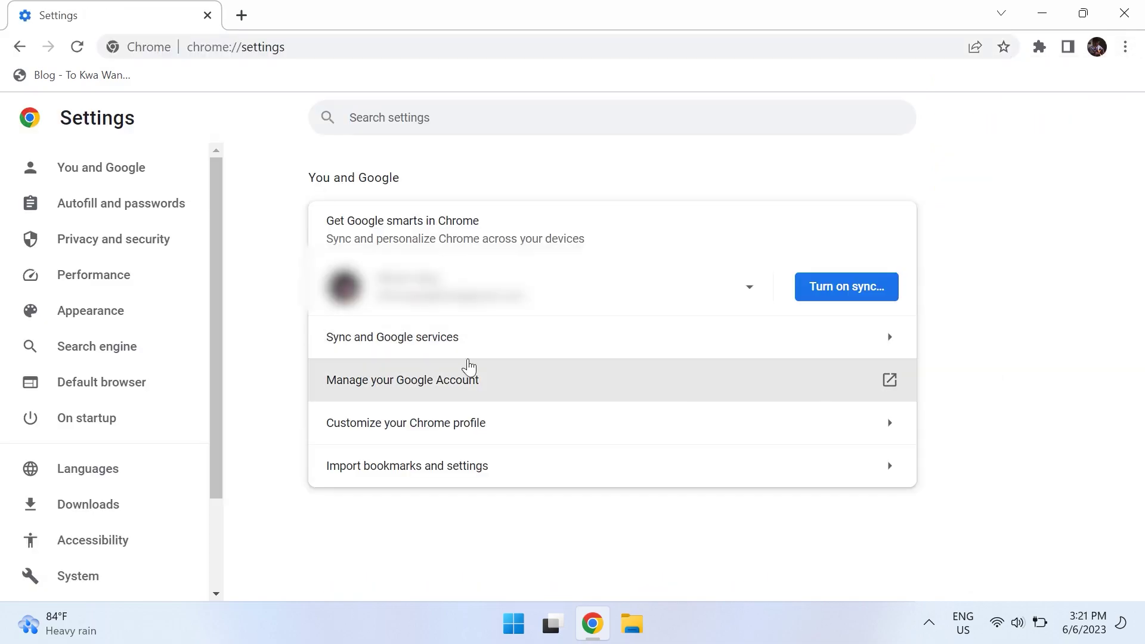
{"action": "left_click", "coordinate": [147, 245]}
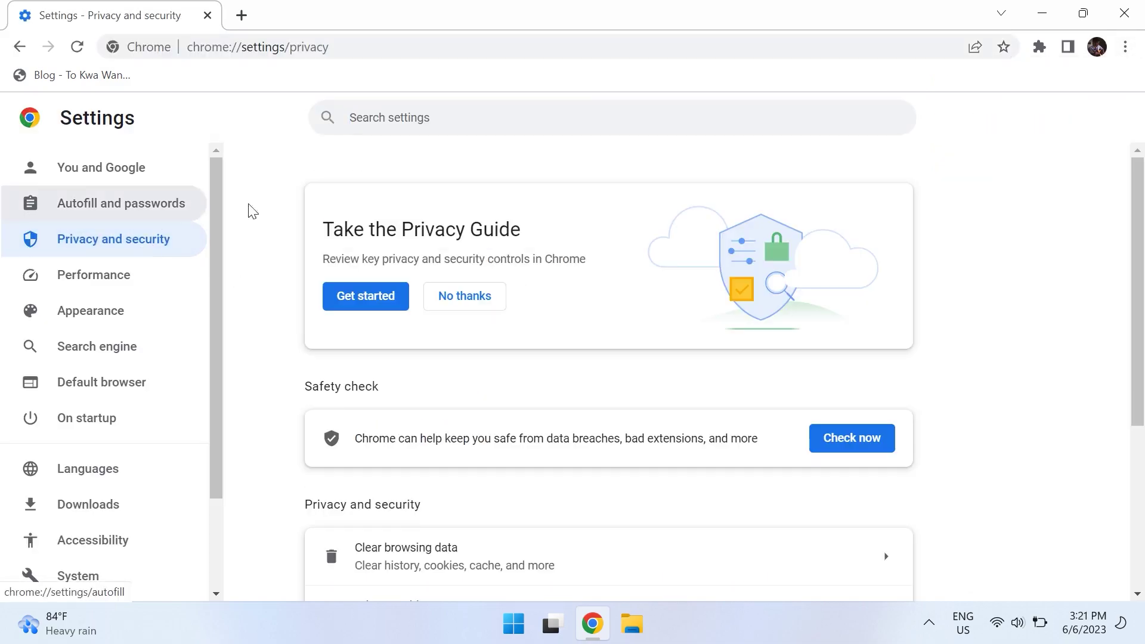
{"action": "scroll", "coordinate": [417, 337], "scroll_direction": "down", "scroll_amount": 3}
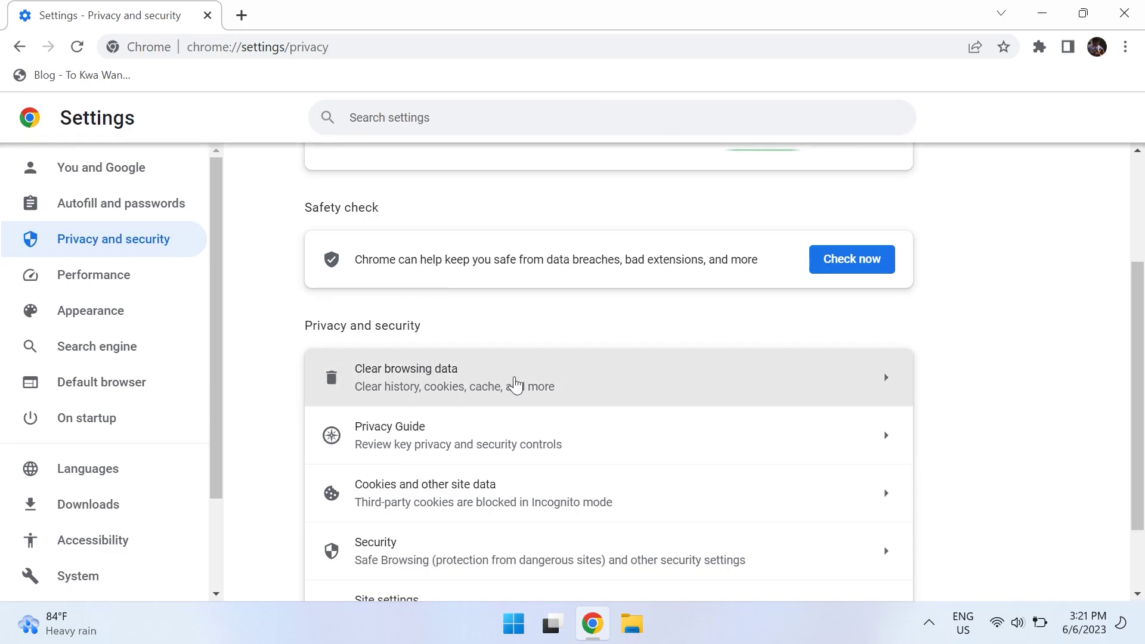
In Clear browsing data, set Time range to All time with cookies, history and cached files ticked
{"action": "left_click", "coordinate": [514, 385]}
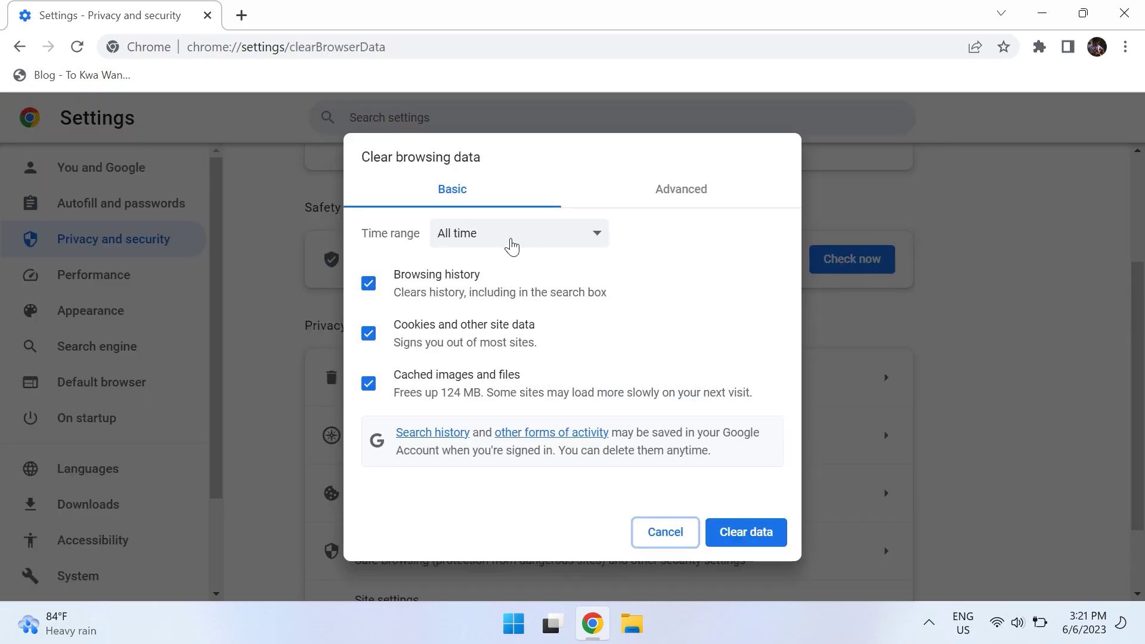
{"action": "left_click", "coordinate": [511, 244]}
{"action": "left_click", "coordinate": [507, 316]}
{"action": "left_click", "coordinate": [482, 339]}
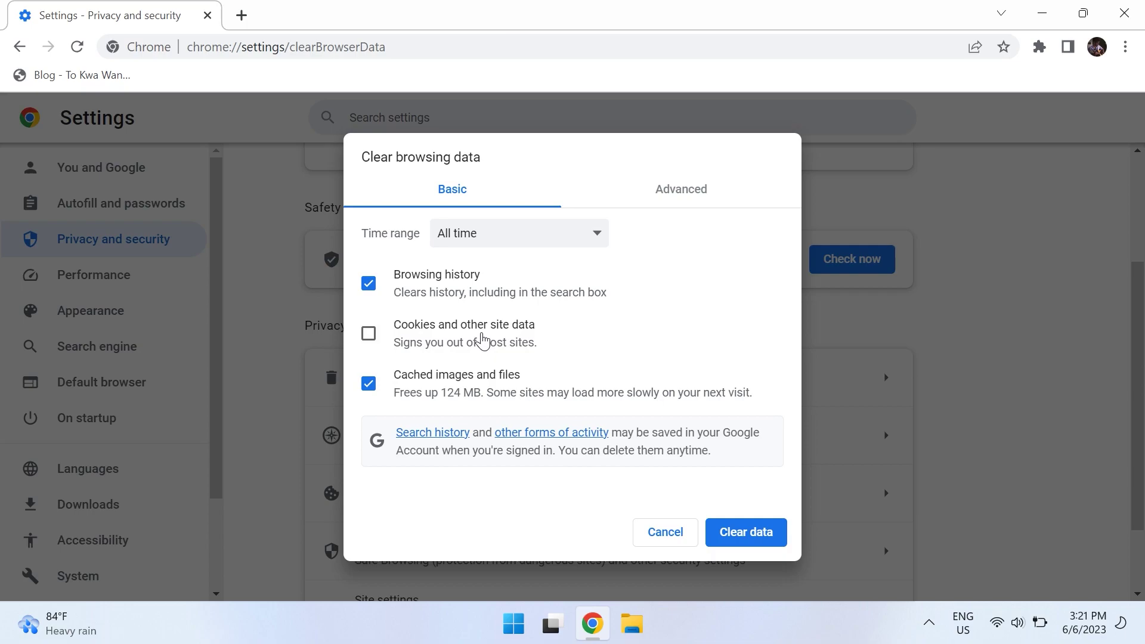
{"action": "left_click", "coordinate": [485, 339]}
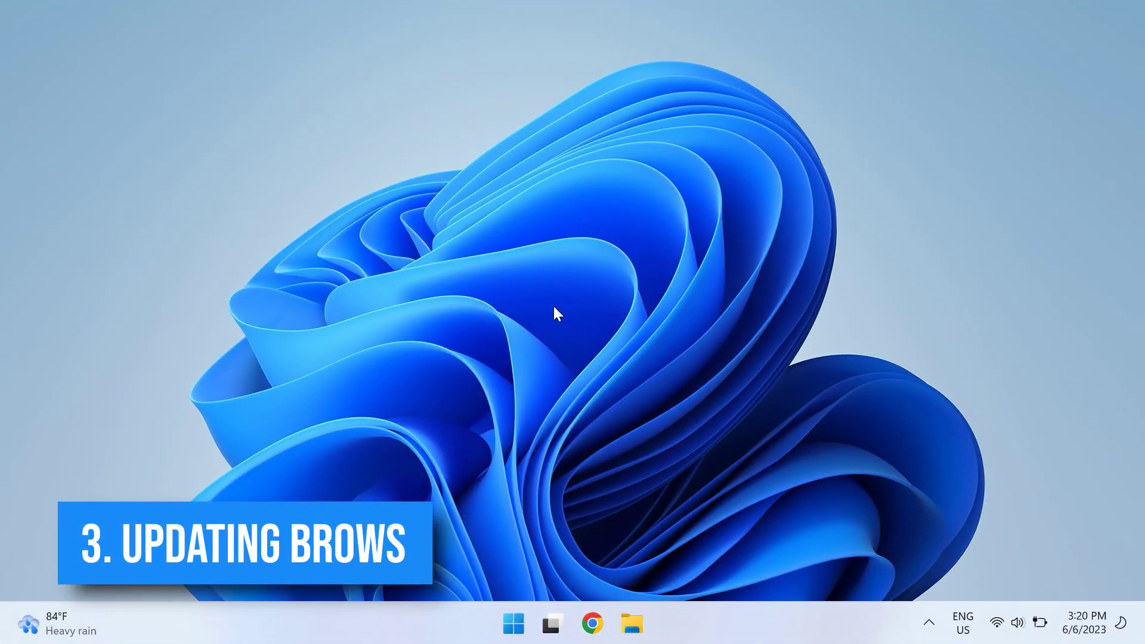
Check About Chrome showing version 114.0.5735.110 up to date, then close Chrome
{"action": "left_click", "coordinate": [593, 624]}
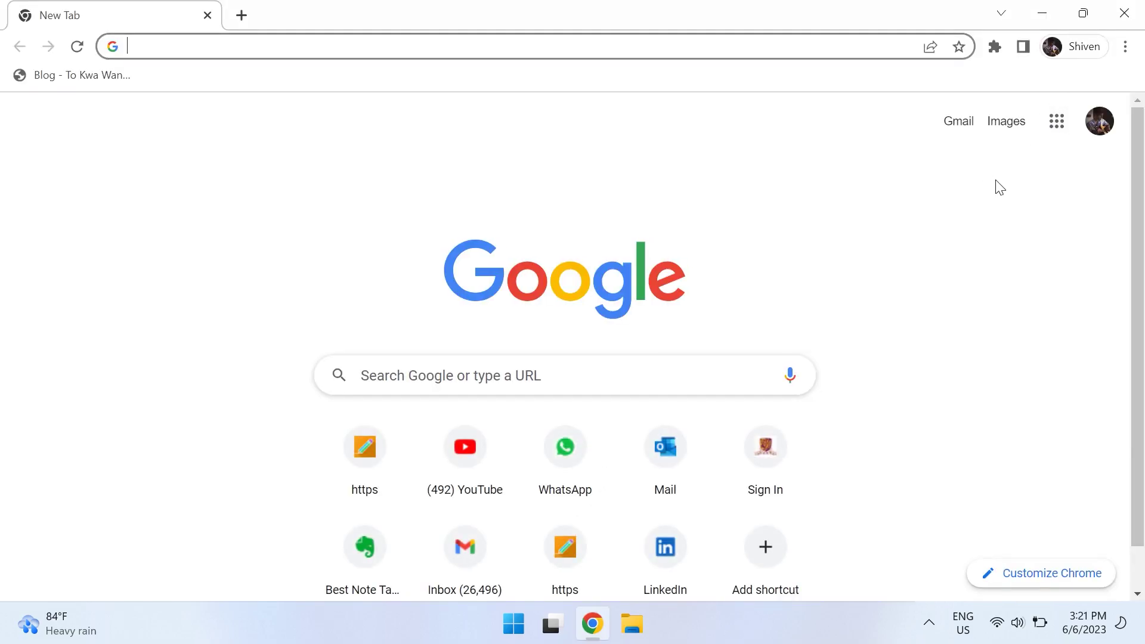
{"action": "left_click", "coordinate": [1126, 48]}
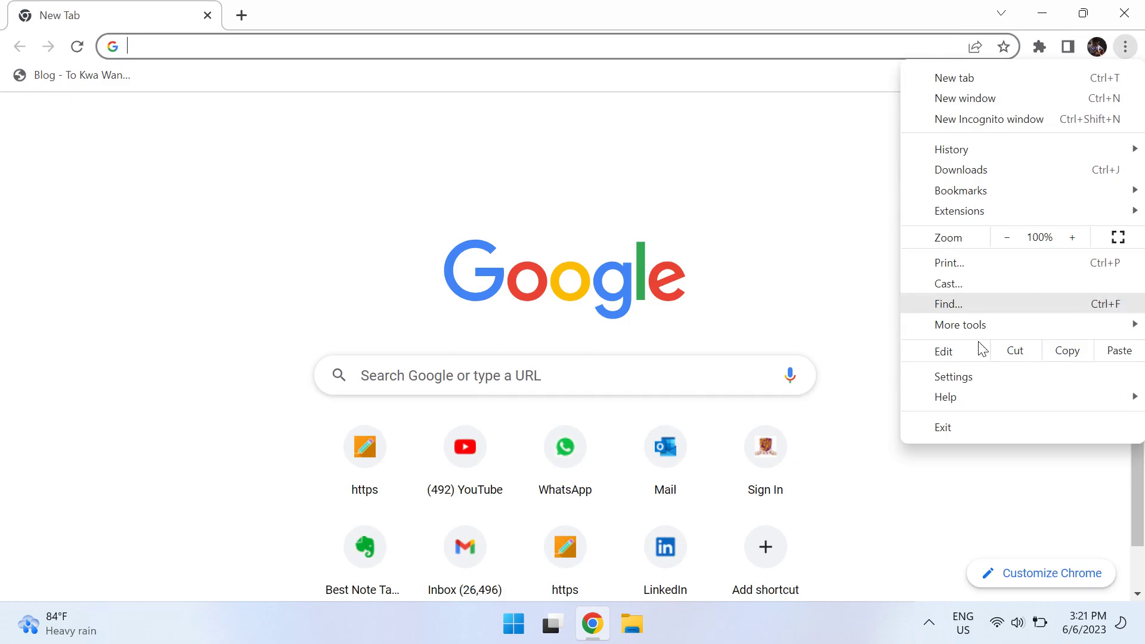
{"action": "left_click", "coordinate": [971, 376]}
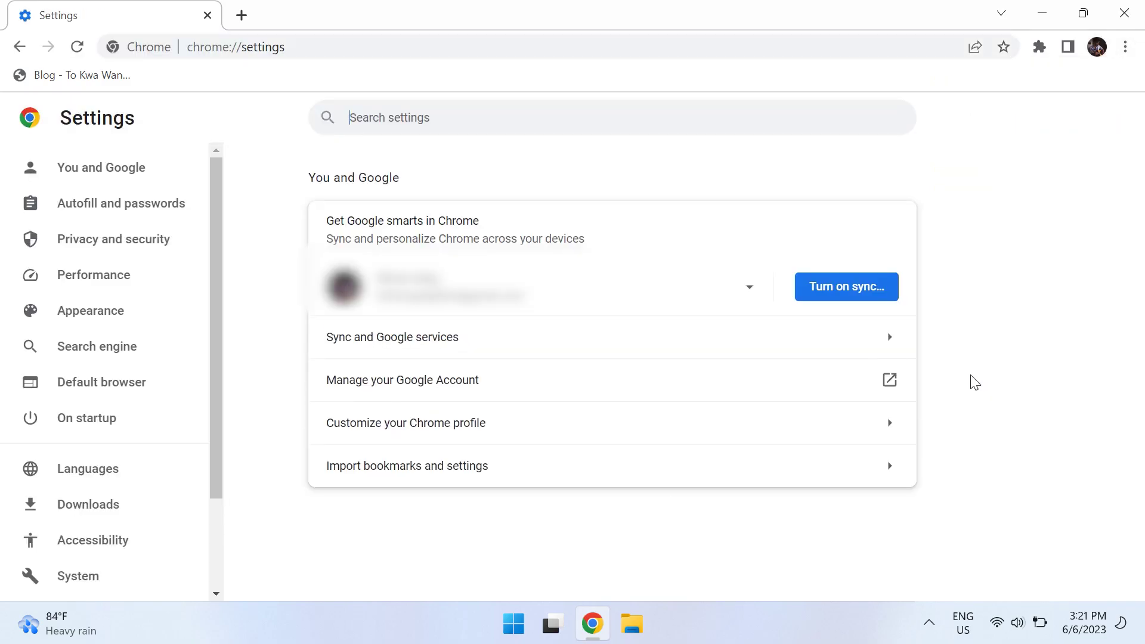
{"action": "scroll", "coordinate": [98, 472], "scroll_direction": "down", "scroll_amount": 3}
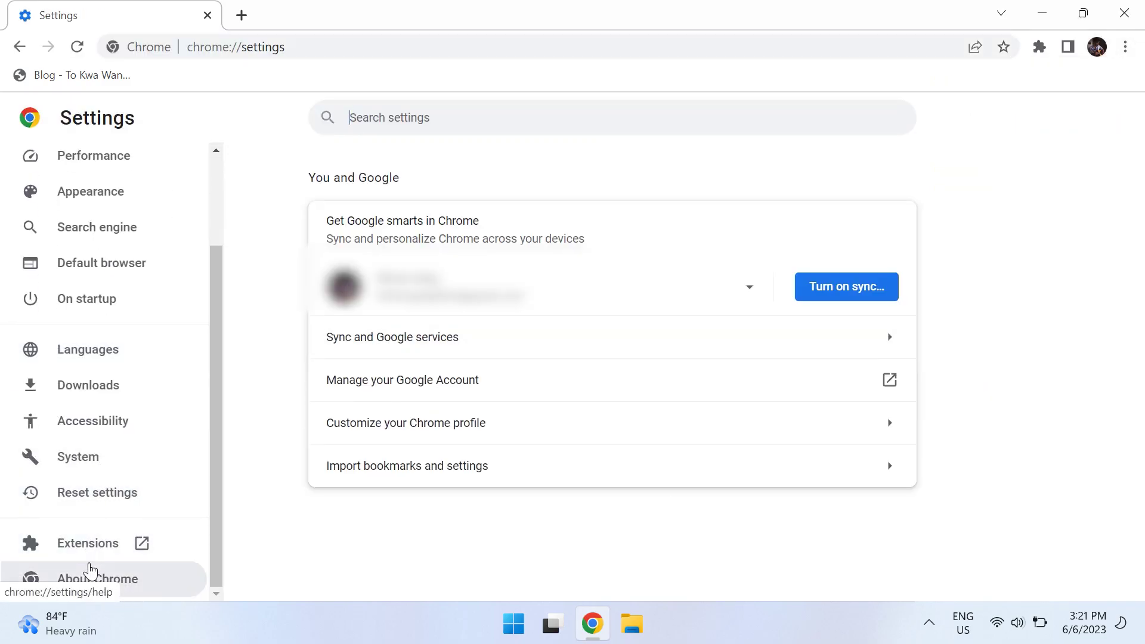
{"action": "left_click", "coordinate": [121, 579]}
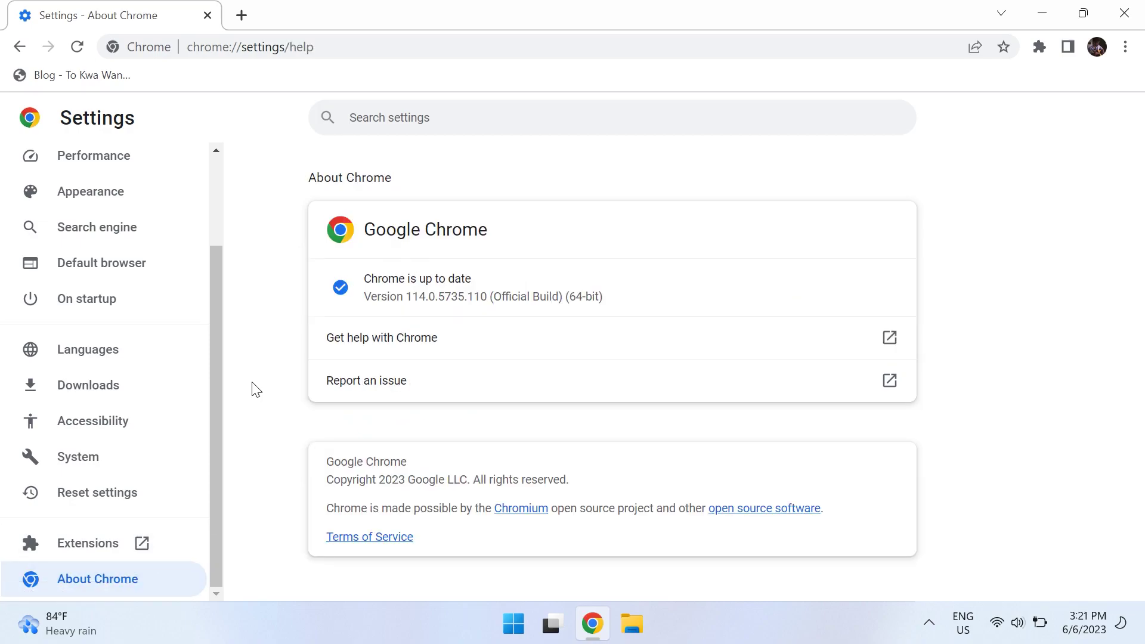
{"action": "left_click", "coordinate": [1124, 13]}
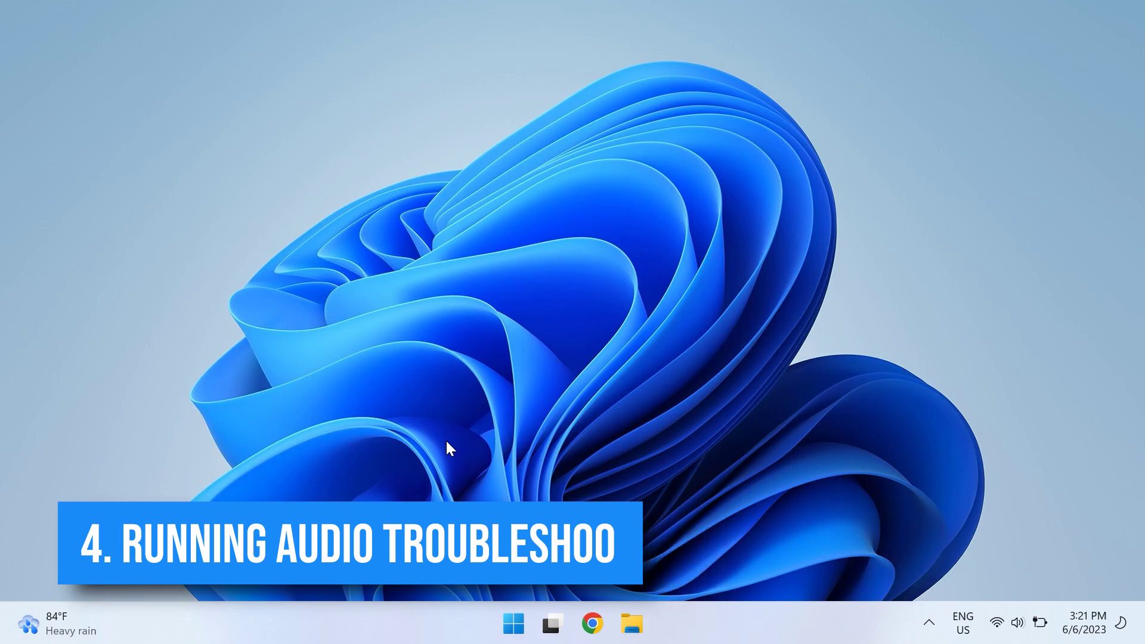
Go to System > Troubleshoot > Other troubleshooters in Windows Settings
{"action": "key", "text": "super+i"}
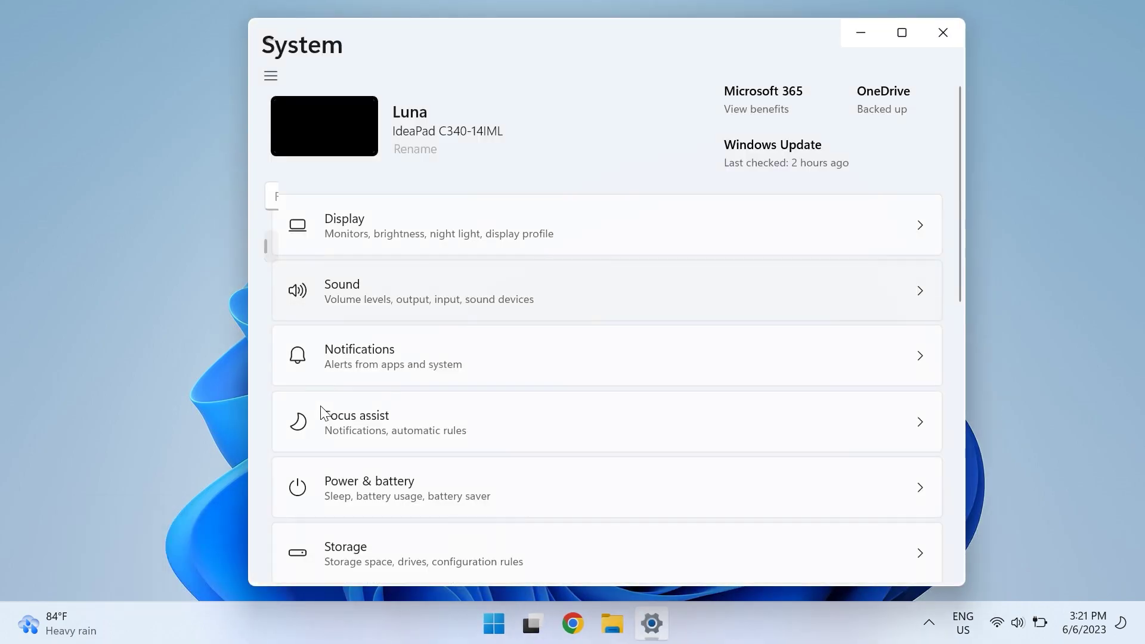
{"action": "scroll", "coordinate": [656, 334], "scroll_direction": "down", "scroll_amount": 8}
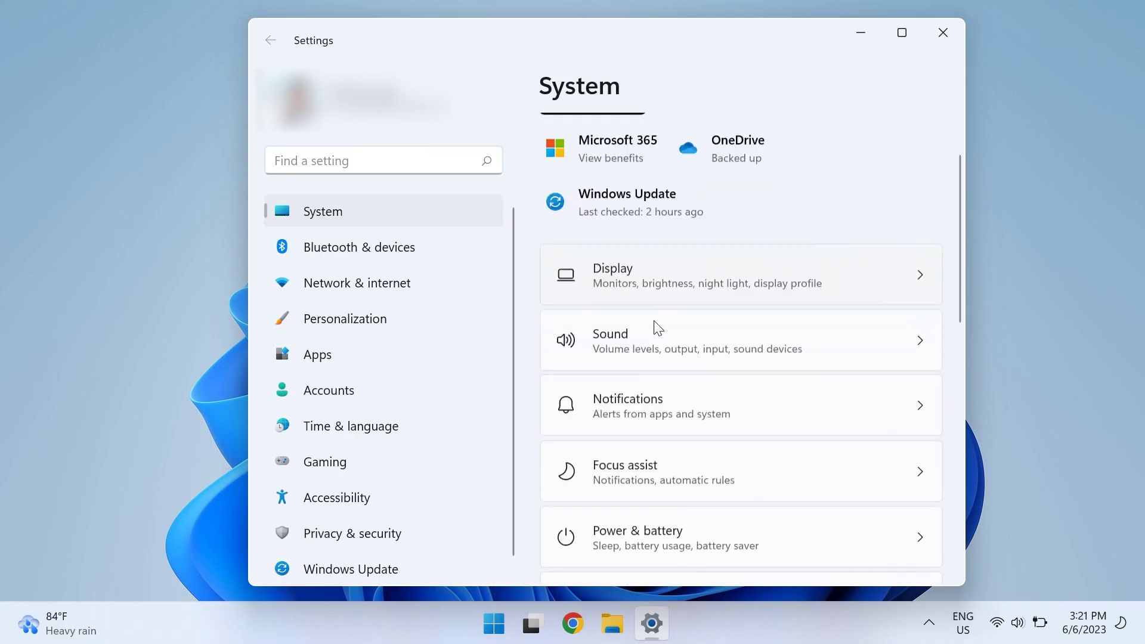
{"action": "scroll", "coordinate": [656, 369], "scroll_direction": "down", "scroll_amount": 1}
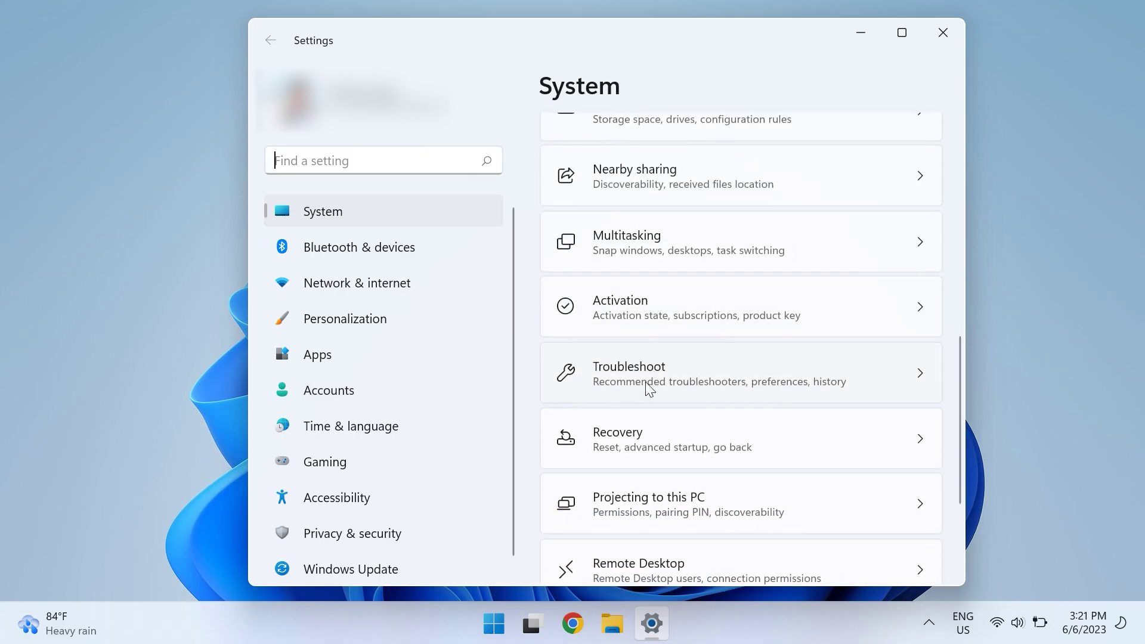
{"action": "left_click", "coordinate": [655, 383]}
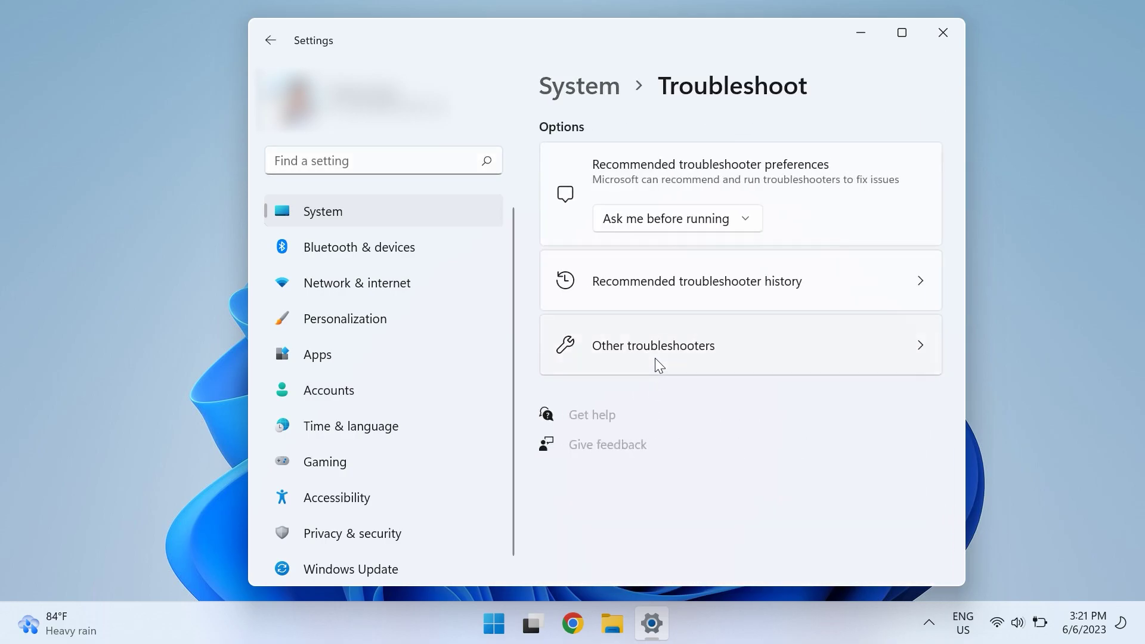
{"action": "left_click", "coordinate": [656, 359]}
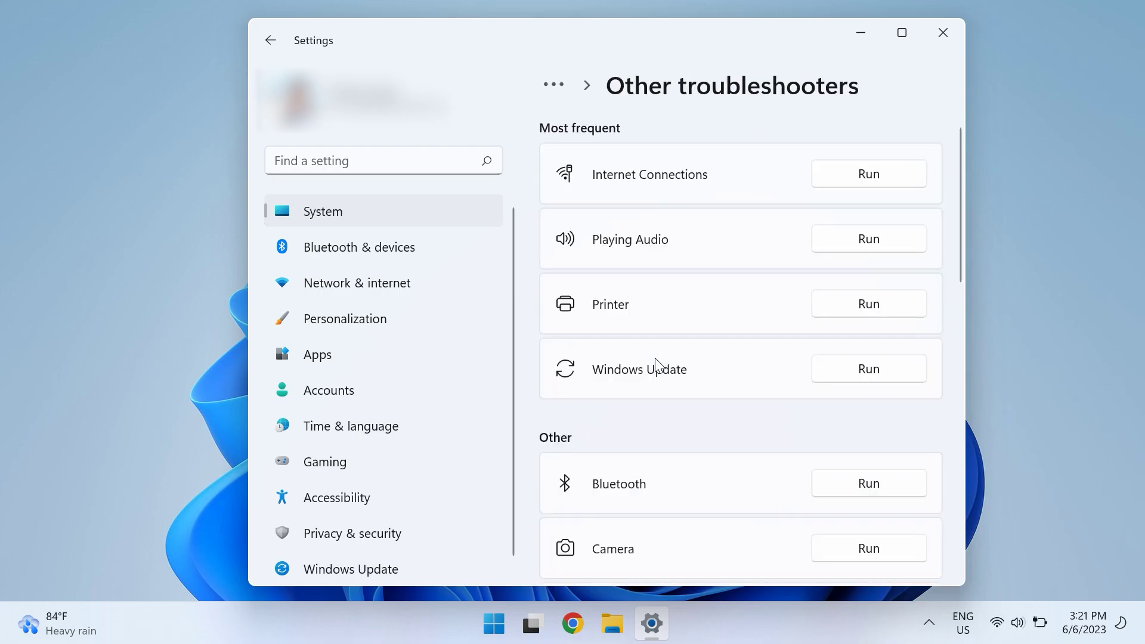
Run the Playing Audio, Video Playback and Recording Audio troubleshooters
{"action": "left_click", "coordinate": [838, 246]}
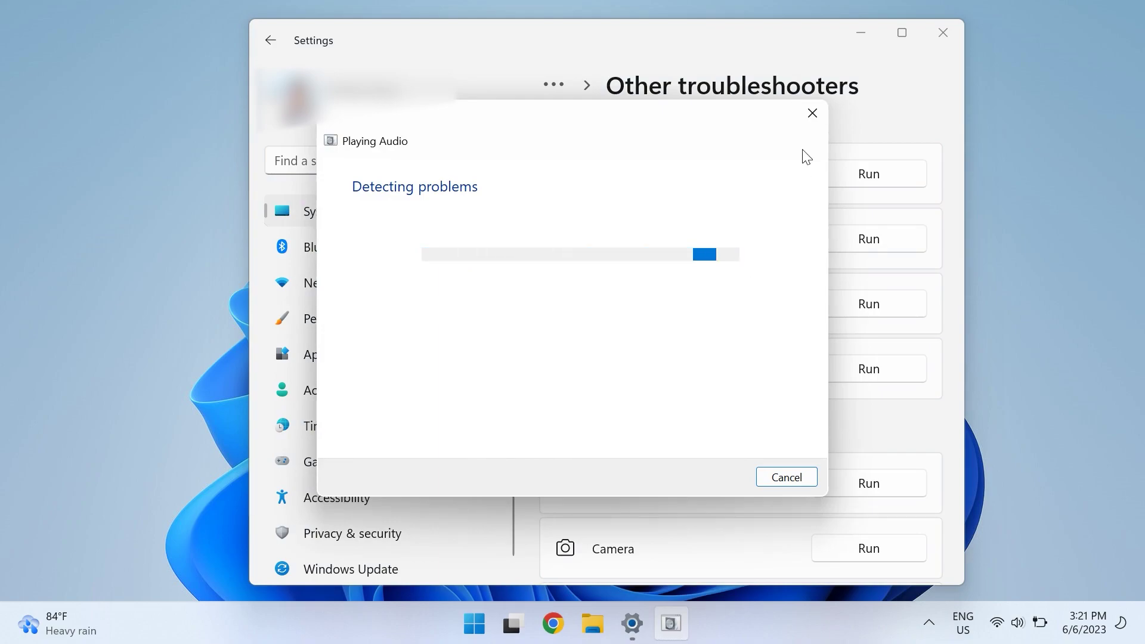
{"action": "left_click", "coordinate": [813, 113]}
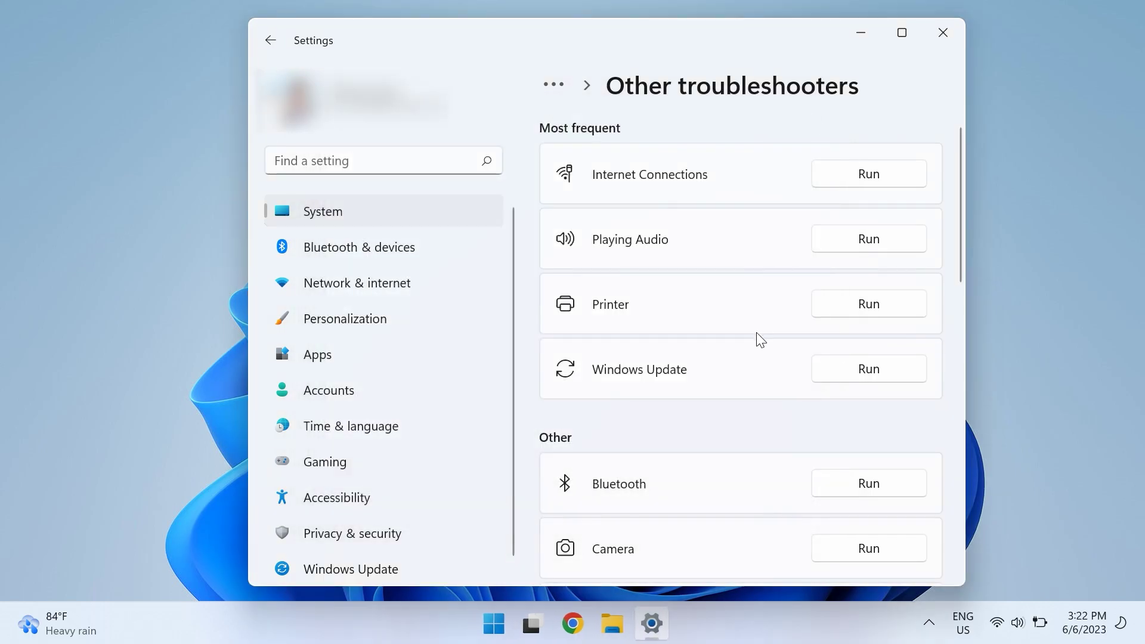
{"action": "scroll", "coordinate": [756, 331], "scroll_direction": "down", "scroll_amount": 7}
{"action": "scroll", "coordinate": [761, 348], "scroll_direction": "down", "scroll_amount": 5}
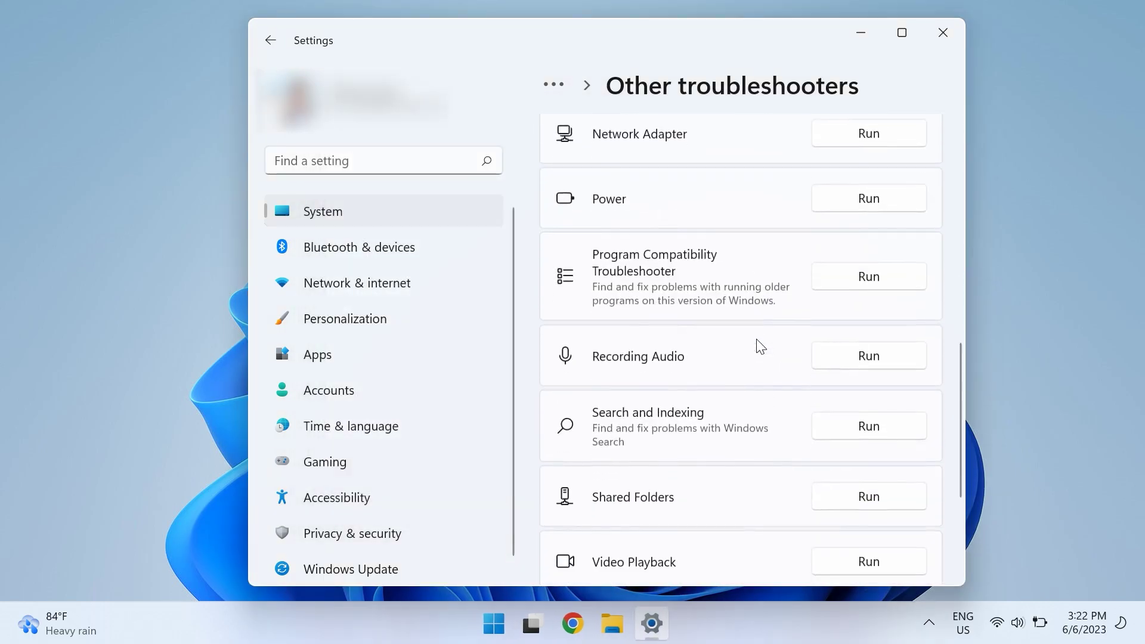
{"action": "left_click", "coordinate": [871, 492]}
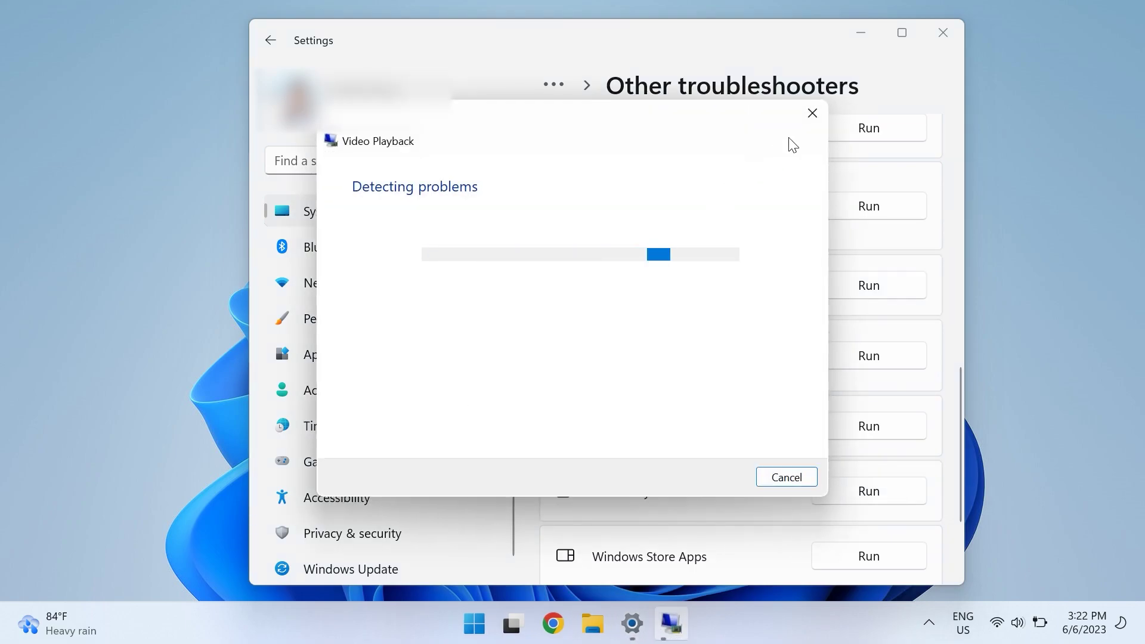
{"action": "left_click", "coordinate": [812, 113]}
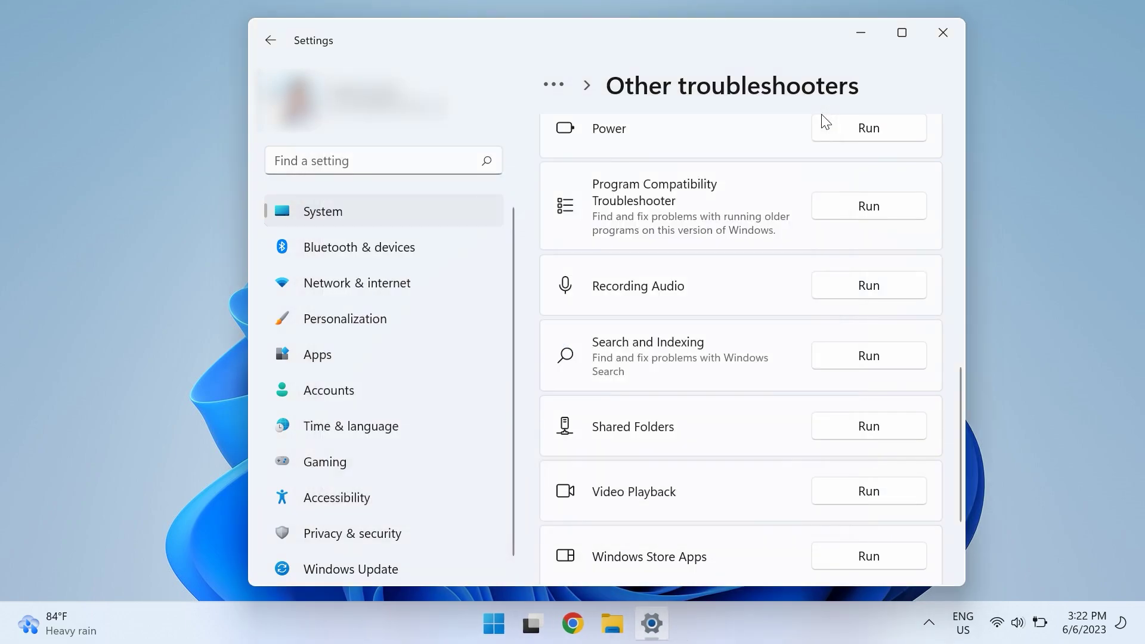
{"action": "left_click", "coordinate": [869, 286]}
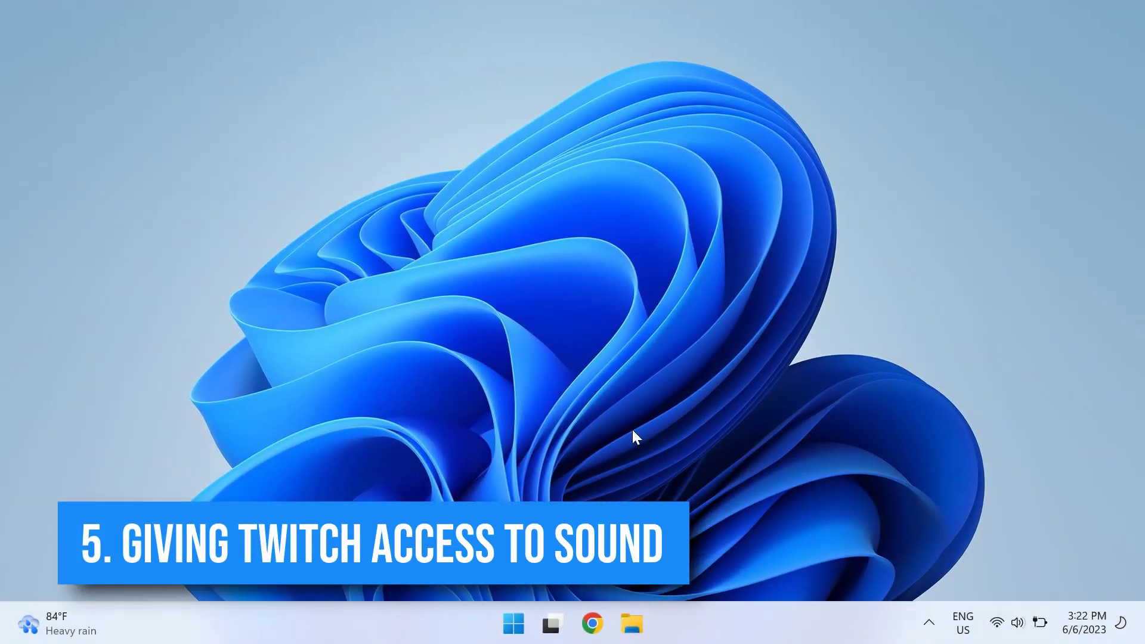
Open twitch.tv in Chrome and toggle Sound in the site info panel
{"action": "left_click", "coordinate": [593, 624]}
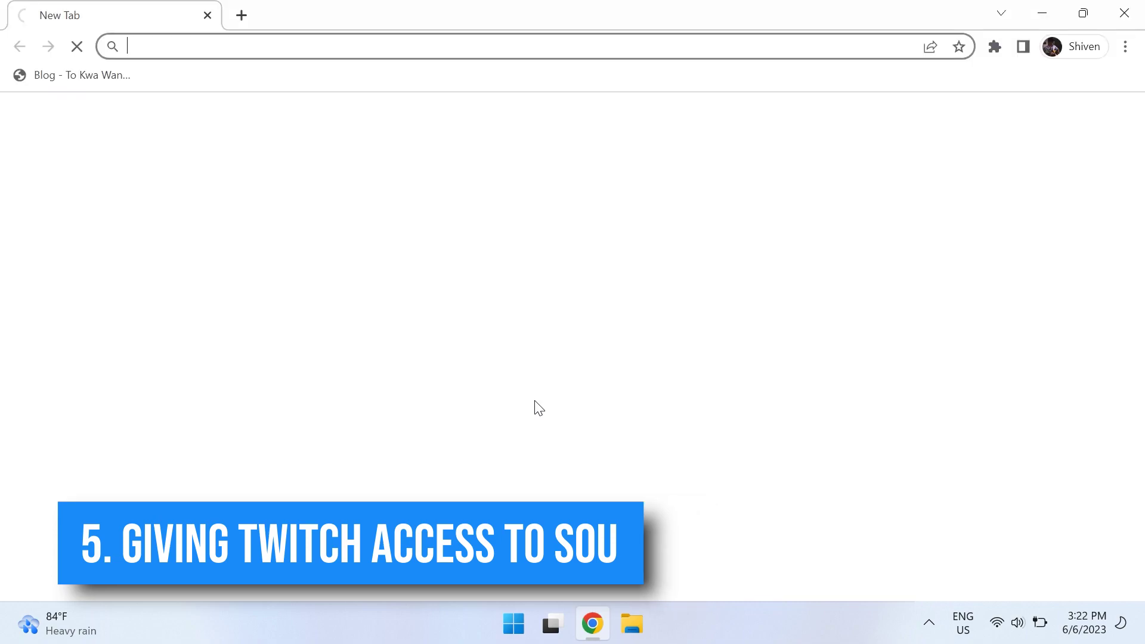
{"action": "type", "text": "tw"}
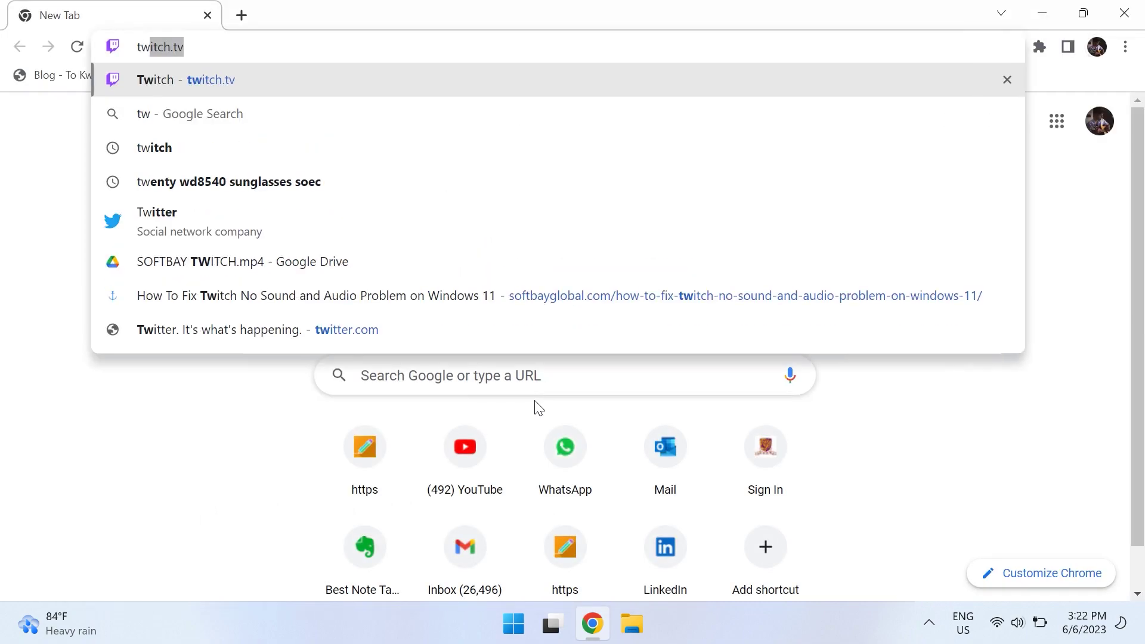
{"action": "key", "text": "Return"}
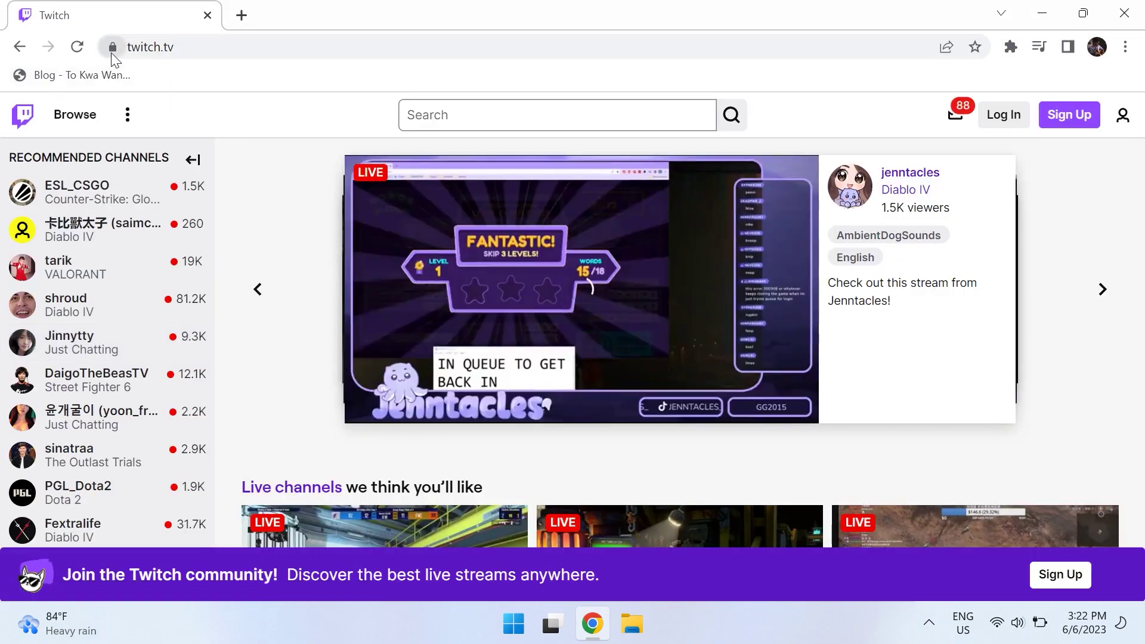
{"action": "left_click", "coordinate": [115, 48]}
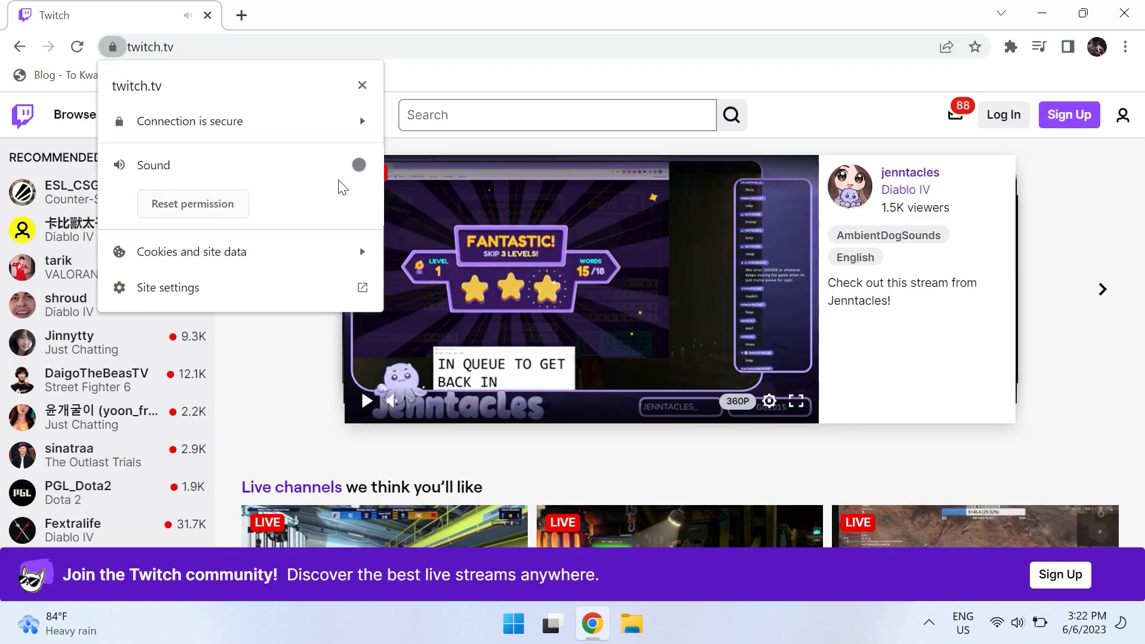
{"action": "left_click", "coordinate": [359, 165]}
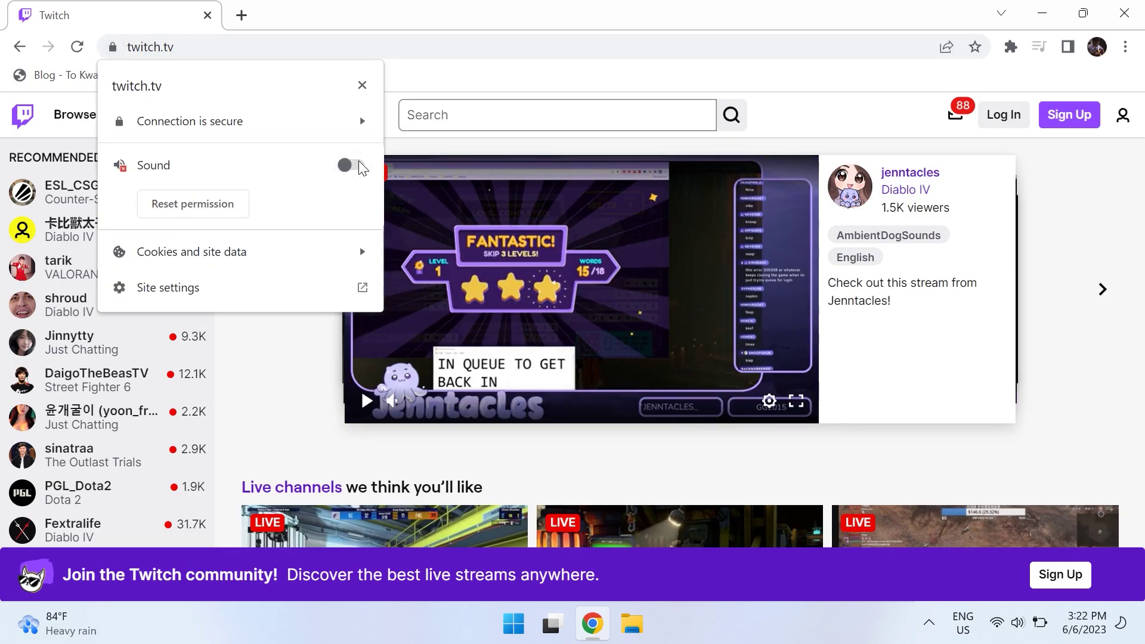
In twitch.tv's Site settings, set the Sound permission to Allow
{"action": "left_click", "coordinate": [262, 305]}
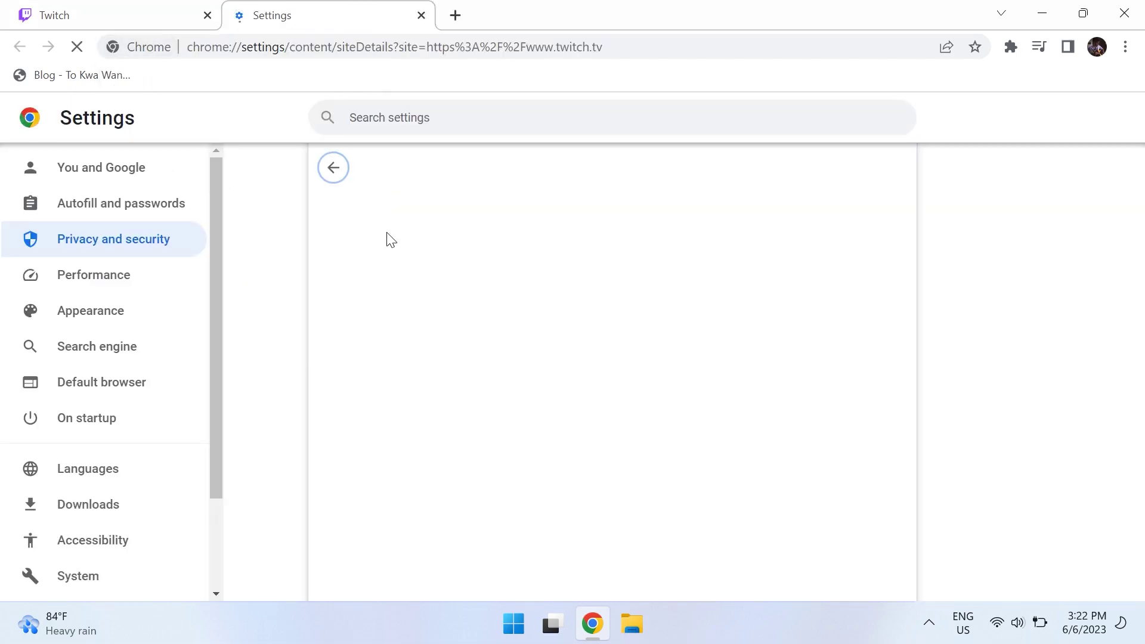
{"action": "scroll", "coordinate": [619, 413], "scroll_direction": "down", "scroll_amount": 3}
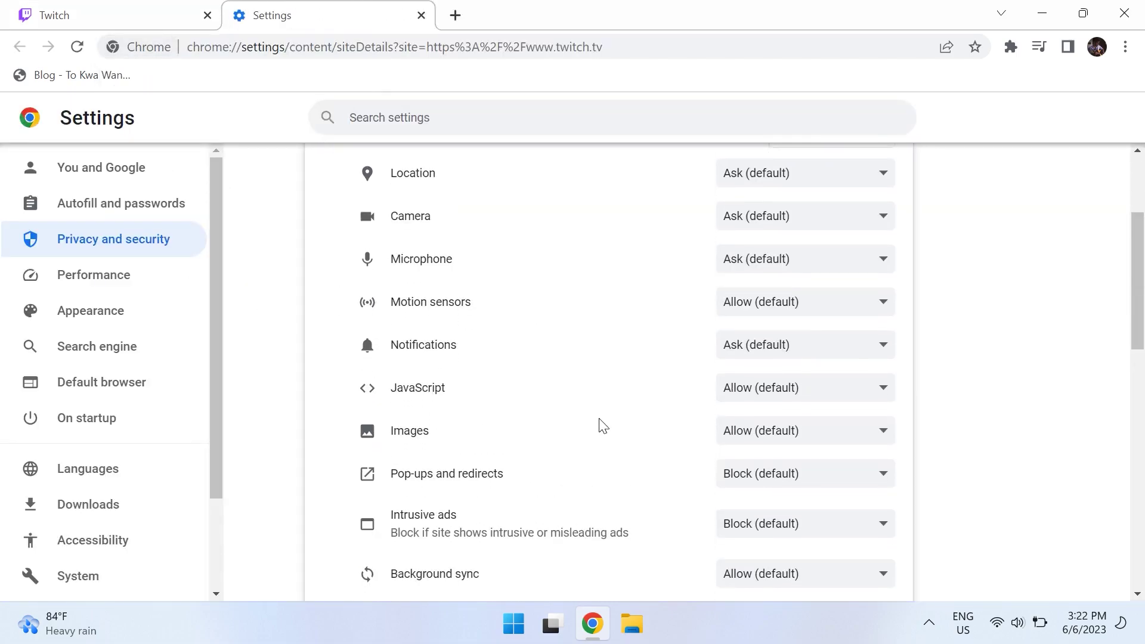
{"action": "scroll", "coordinate": [602, 424], "scroll_direction": "down", "scroll_amount": 4}
{"action": "left_click", "coordinate": [753, 354]}
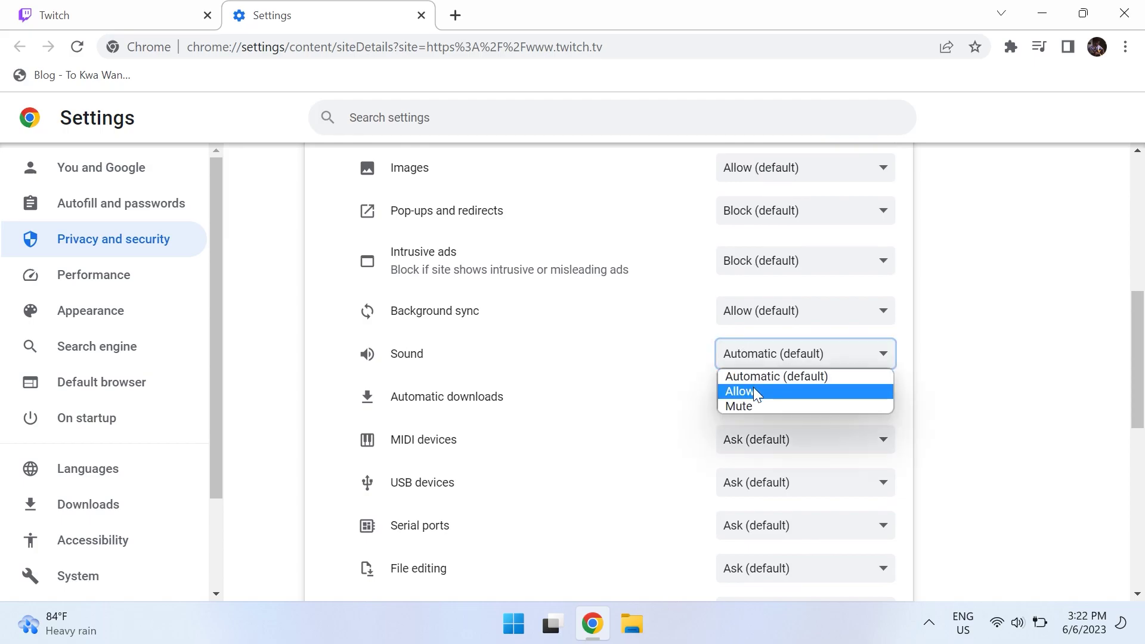
{"action": "left_click", "coordinate": [753, 388]}
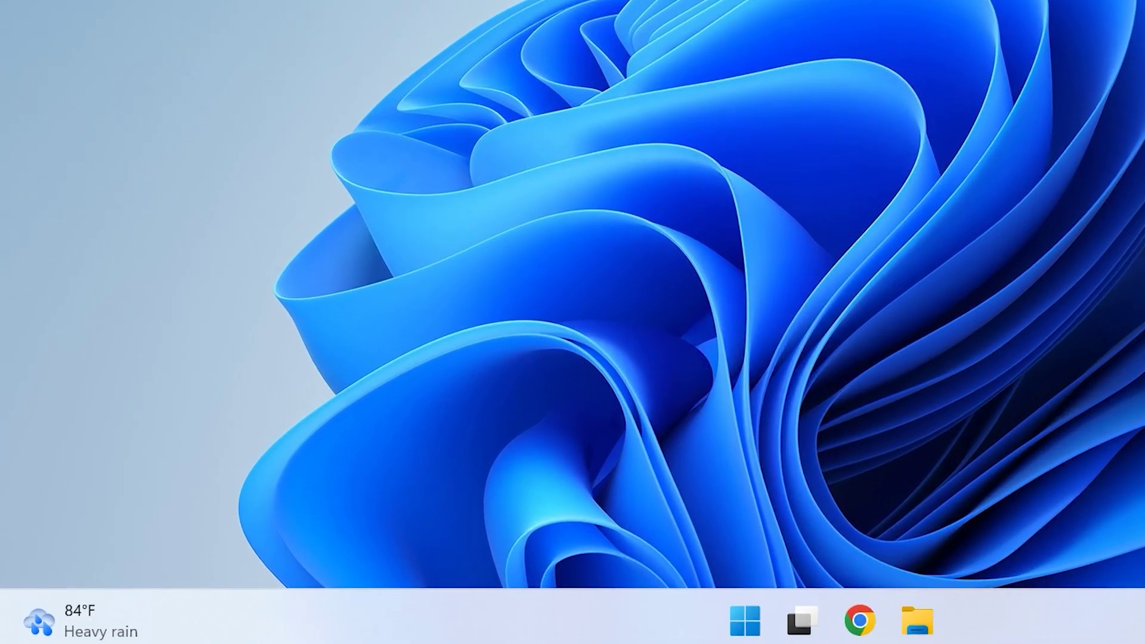
Run devmgmt.msc, expand Audio inputs and outputs and select Speakers (Synaptics Audio)
{"action": "key", "text": "super+r"}
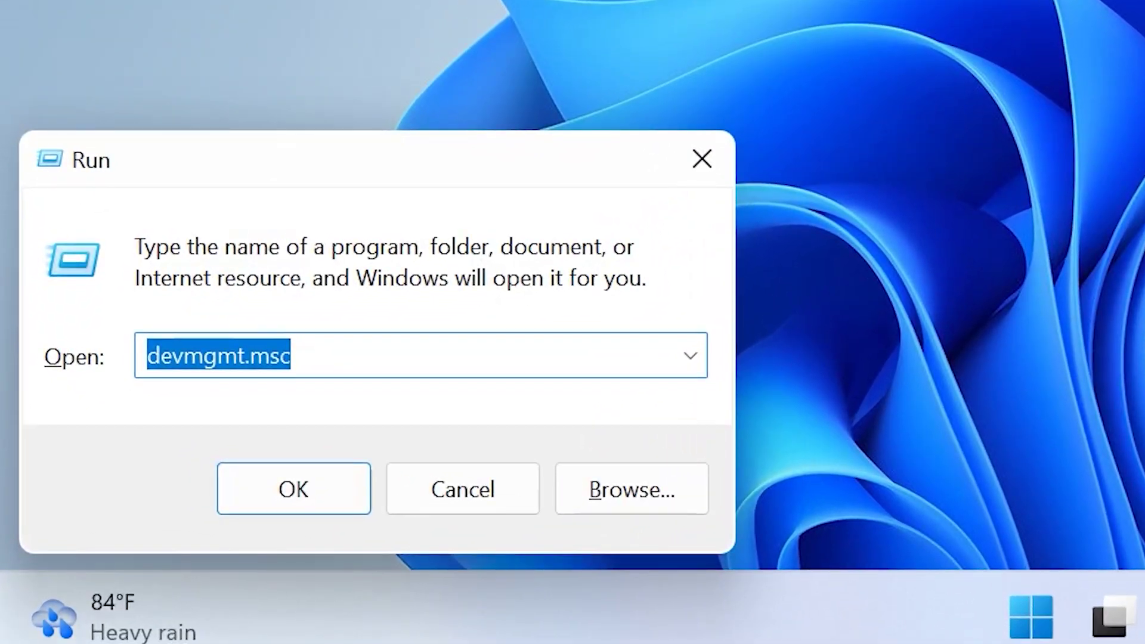
{"action": "left_click", "coordinate": [291, 355]}
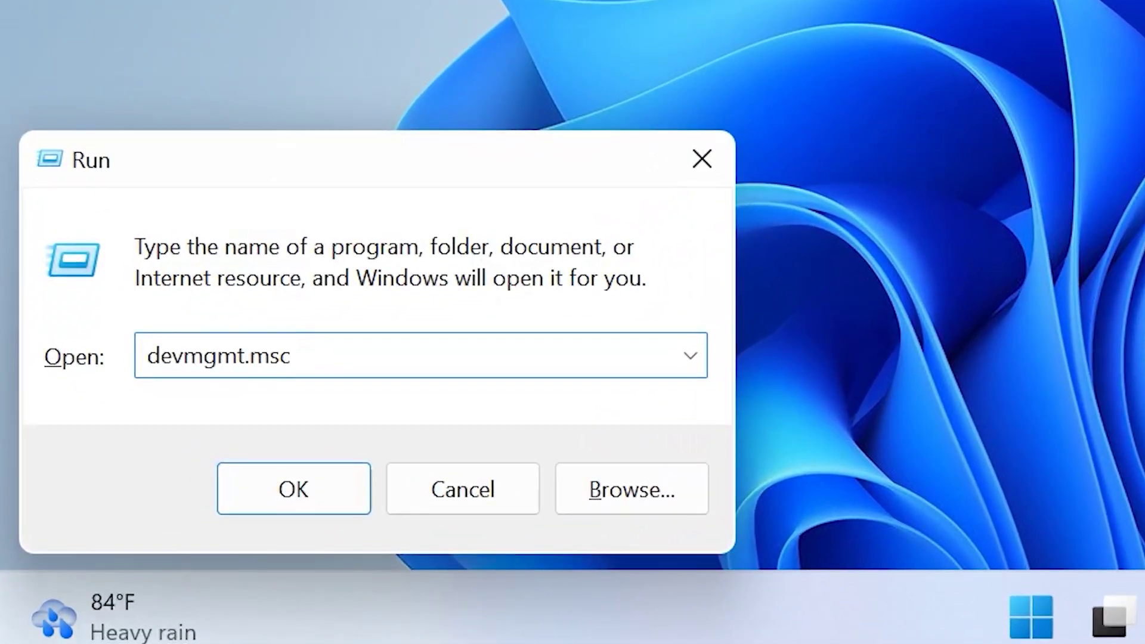
{"action": "key", "text": "ctrl+a"}
{"action": "key", "text": "Return"}
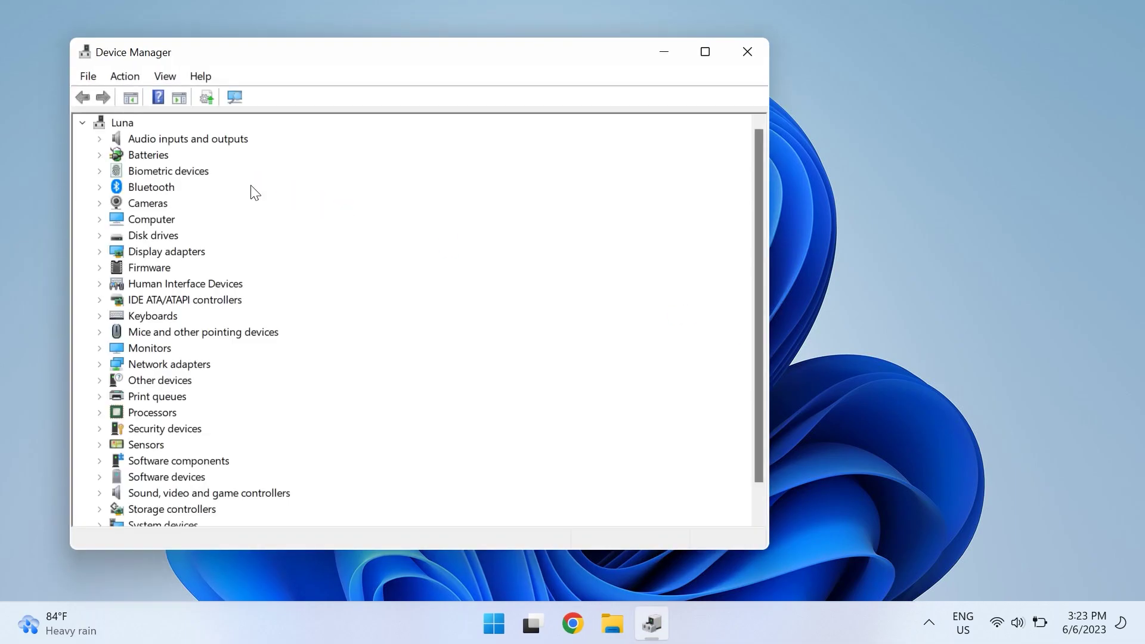
{"action": "double_click", "coordinate": [222, 141]}
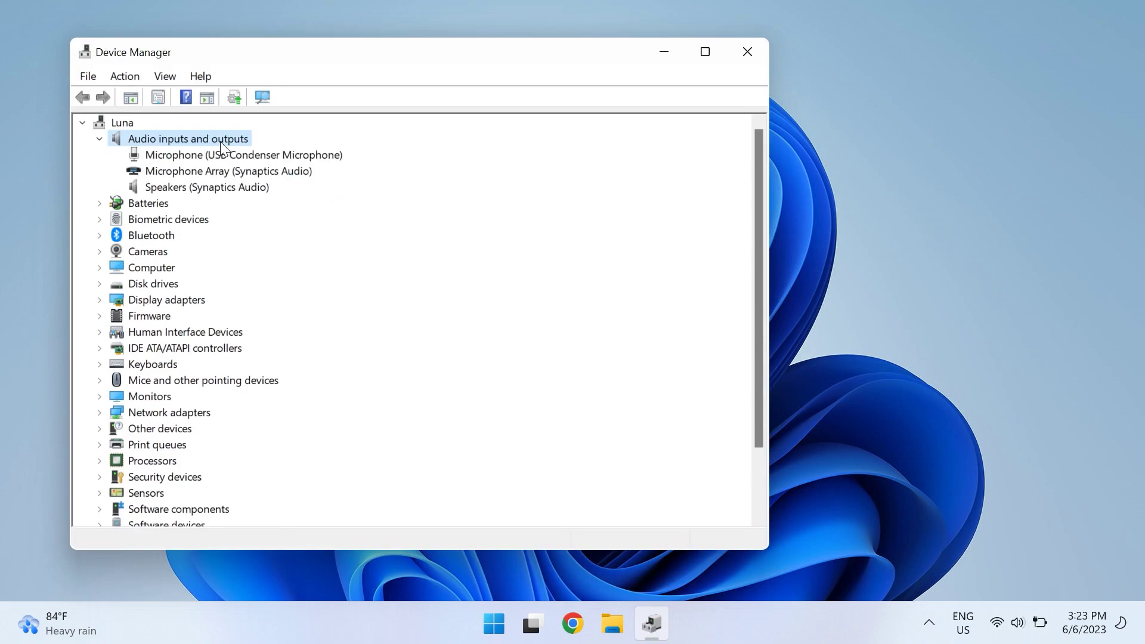
{"action": "left_click", "coordinate": [227, 192]}
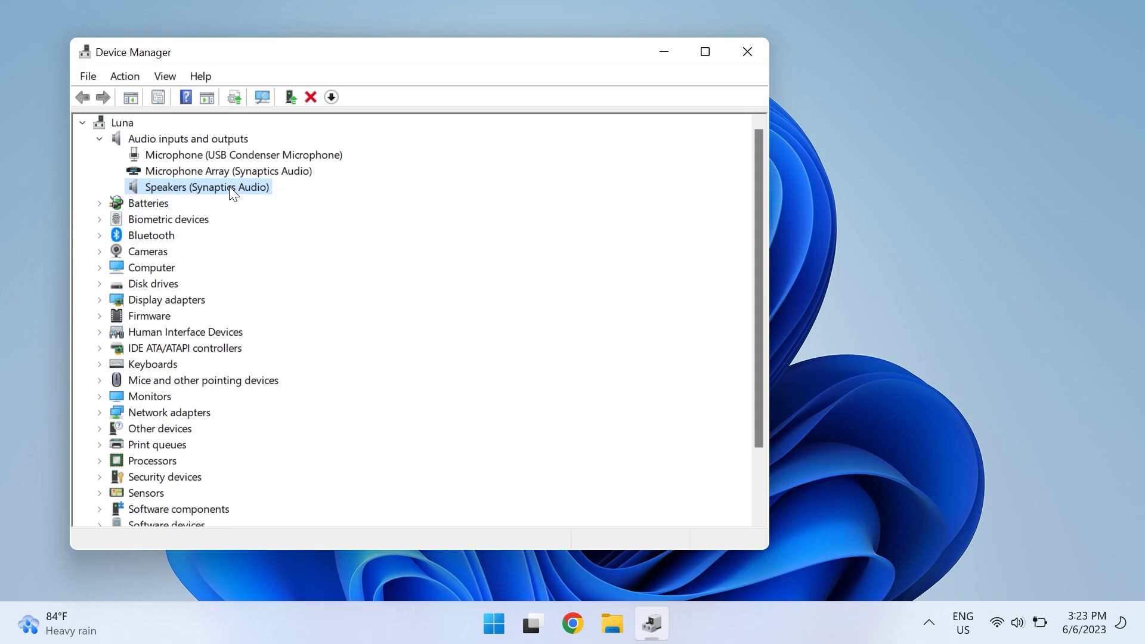
Search automatically for a Speakers (Synaptics Audio) driver; the best one is already installed
{"action": "right_click", "coordinate": [229, 186]}
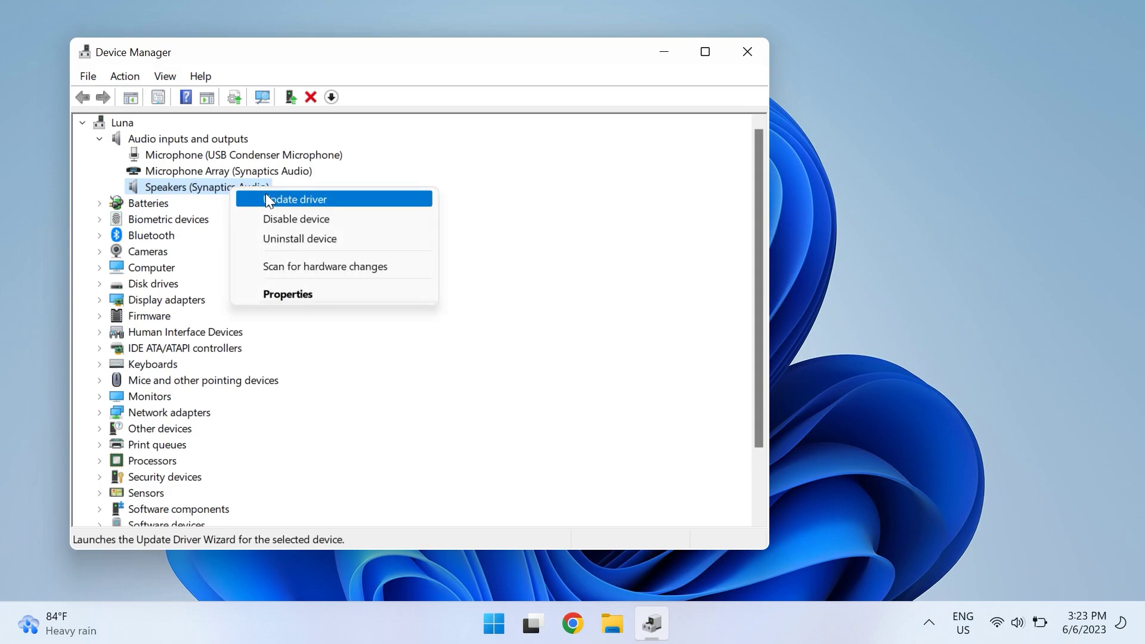
{"action": "left_click", "coordinate": [266, 197]}
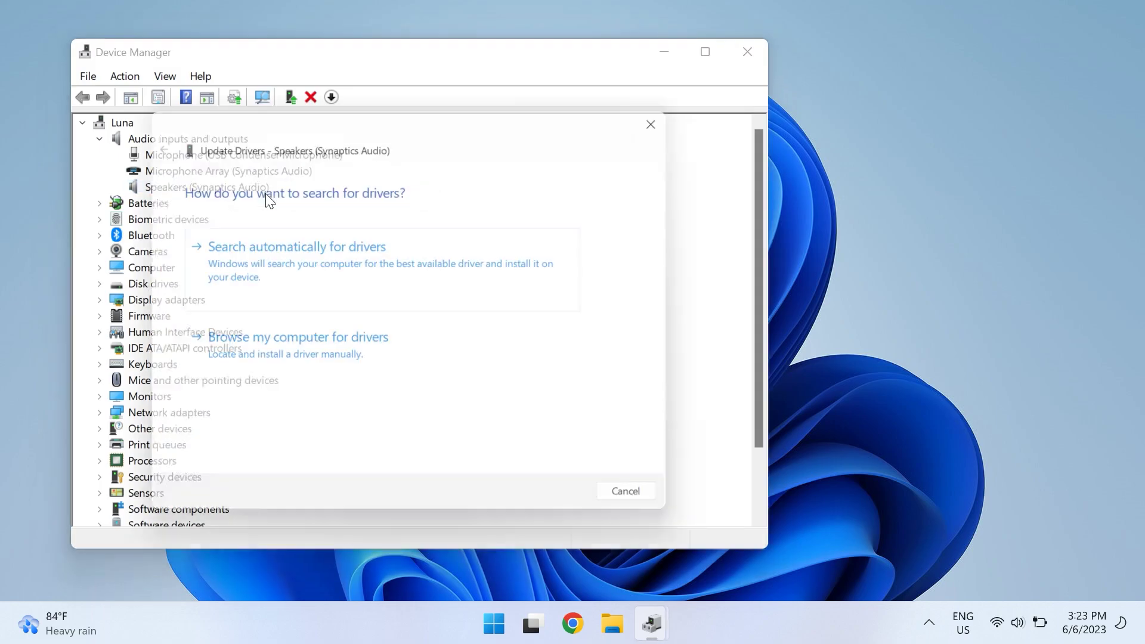
{"action": "left_click", "coordinate": [382, 283]}
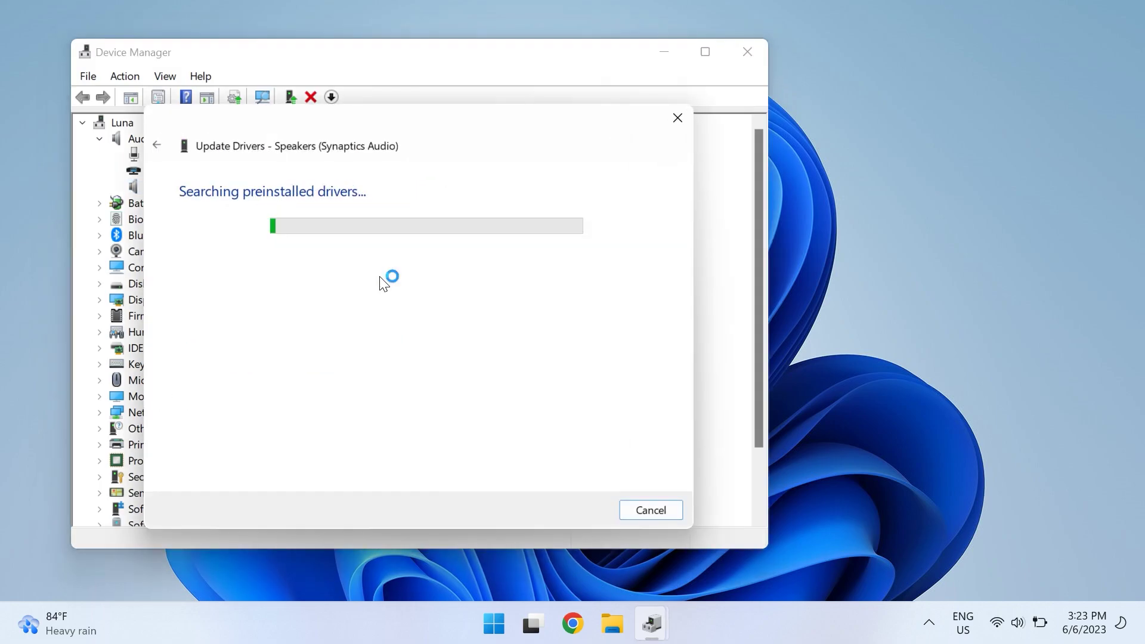
{"action": "left_click", "coordinate": [678, 119]}
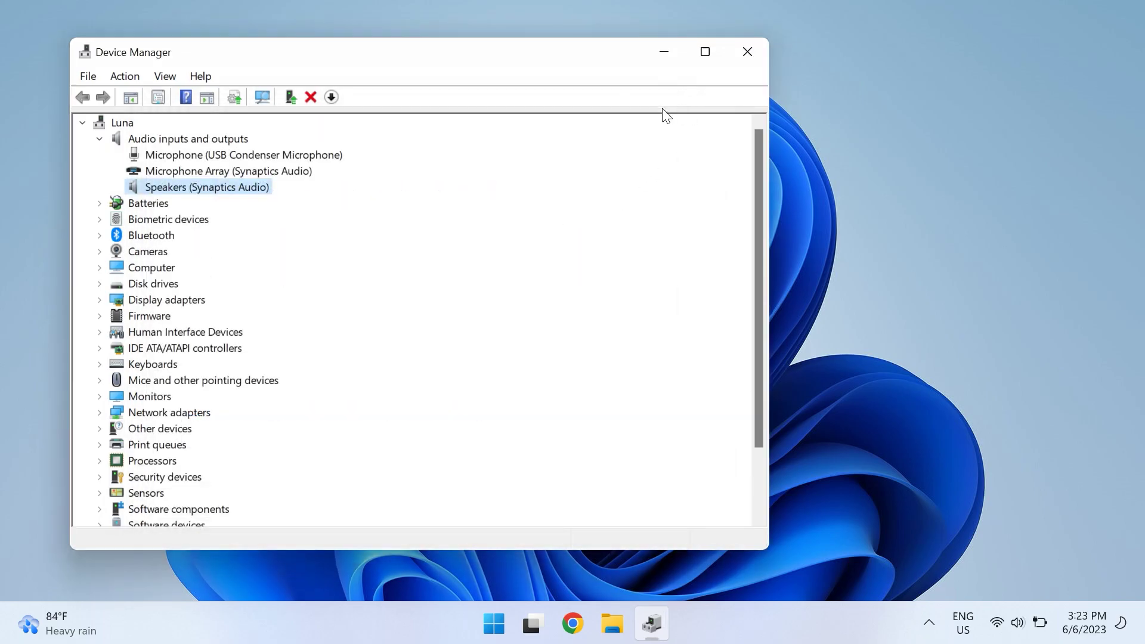
Browse compatible Speakers drivers, select Audio Endpoint, cancel without installing, and close Device Manager
{"action": "right_click", "coordinate": [219, 187]}
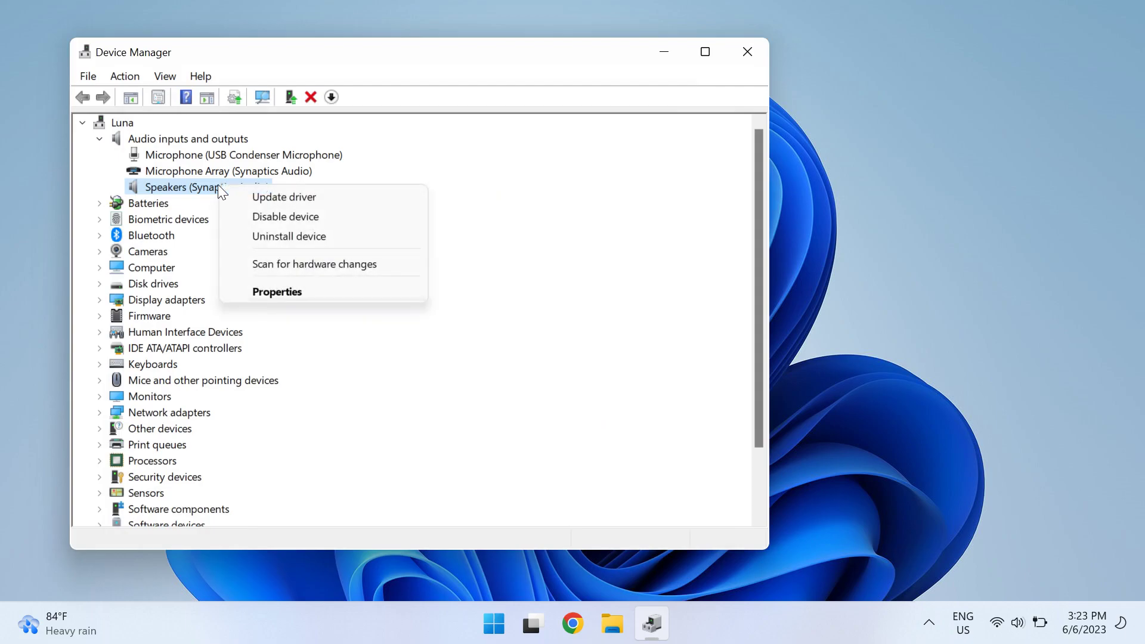
{"action": "left_click", "coordinate": [257, 196]}
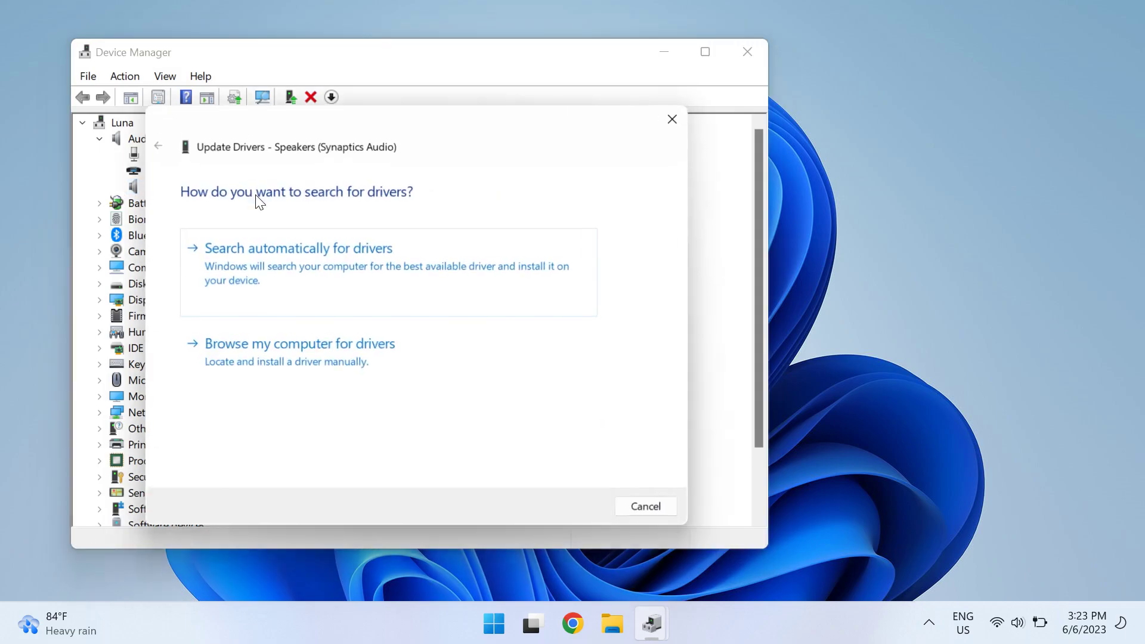
{"action": "left_click", "coordinate": [403, 370]}
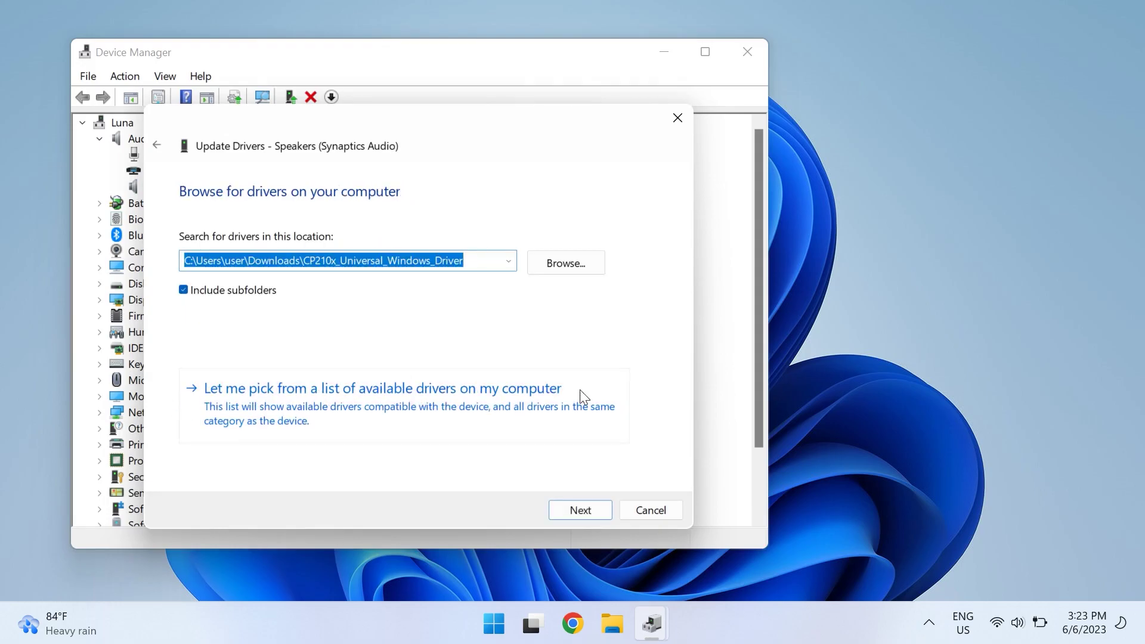
{"action": "left_click", "coordinate": [564, 411]}
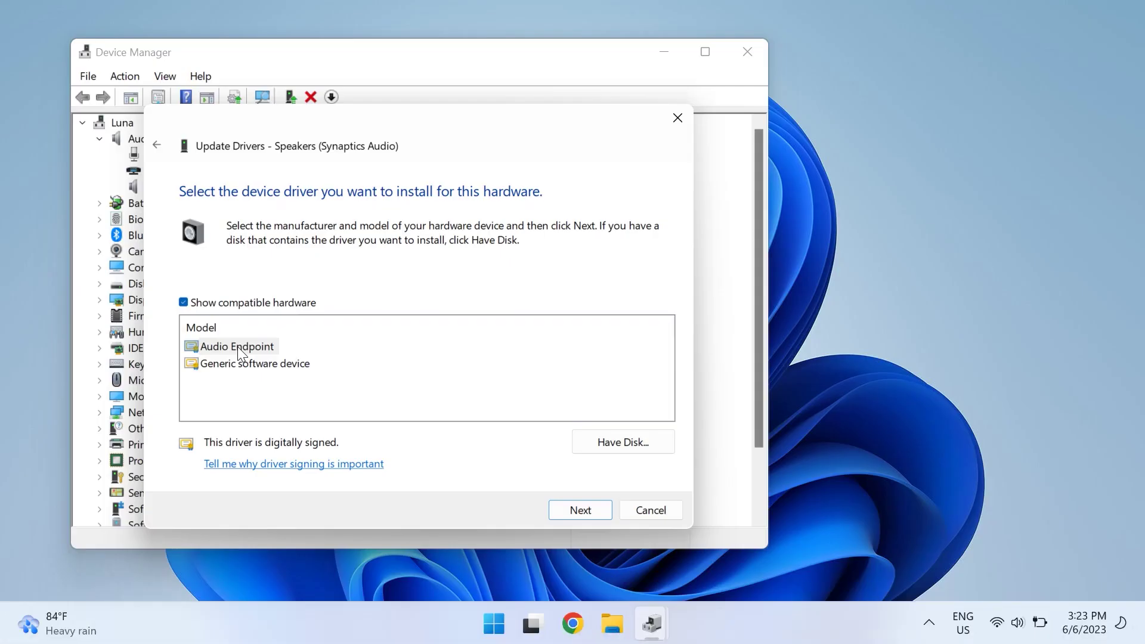
{"action": "left_click", "coordinate": [238, 358]}
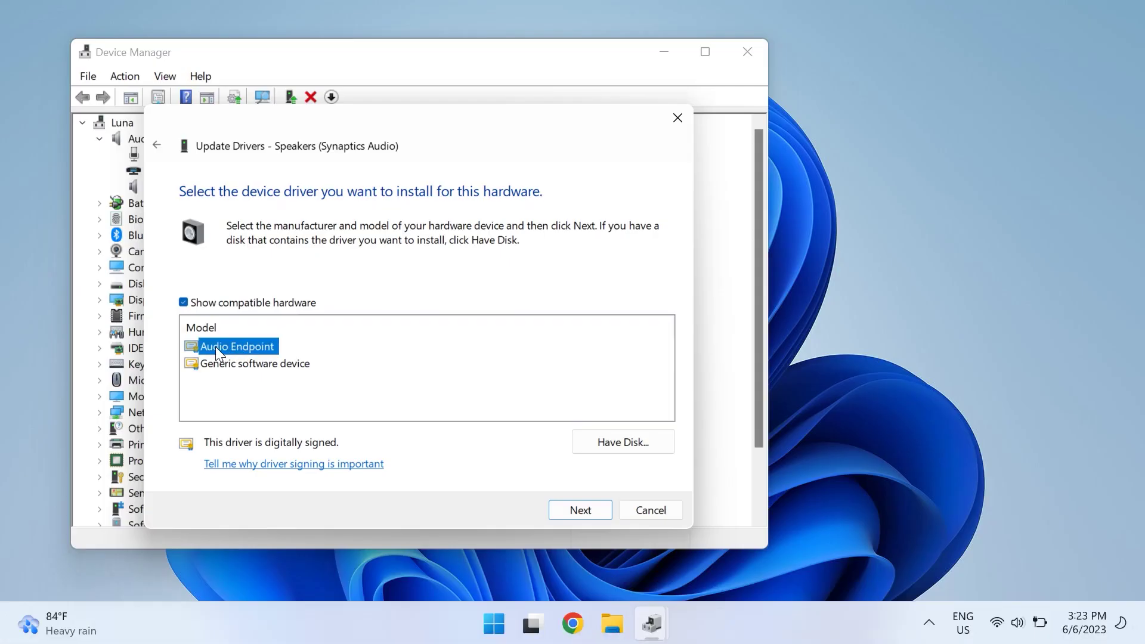
{"action": "left_click", "coordinate": [572, 508]}
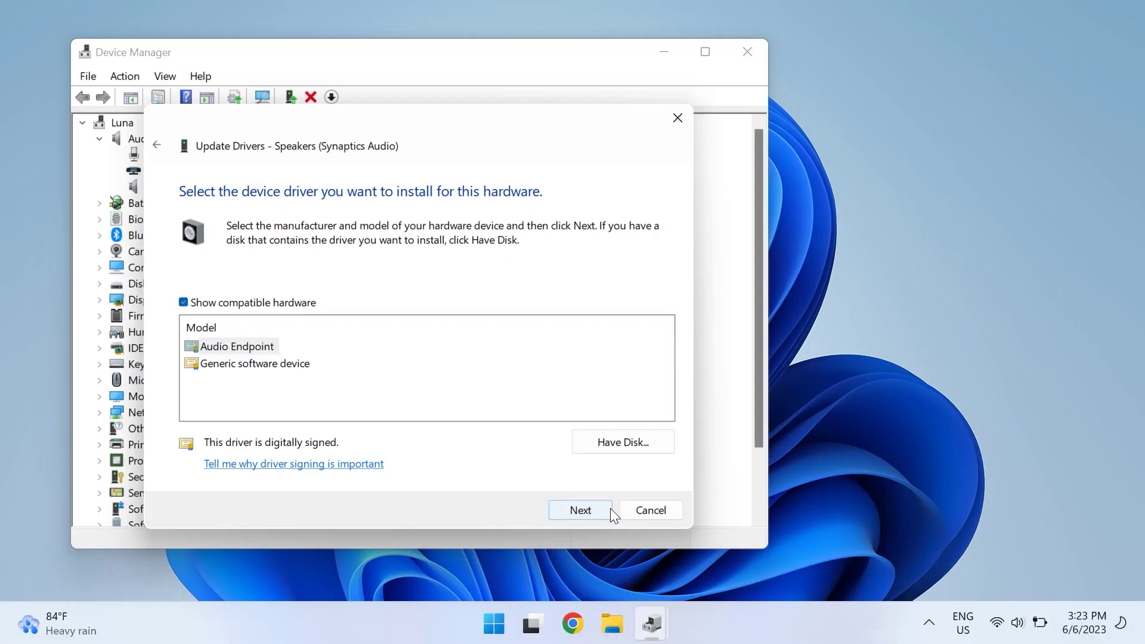
{"action": "left_click", "coordinate": [664, 510]}
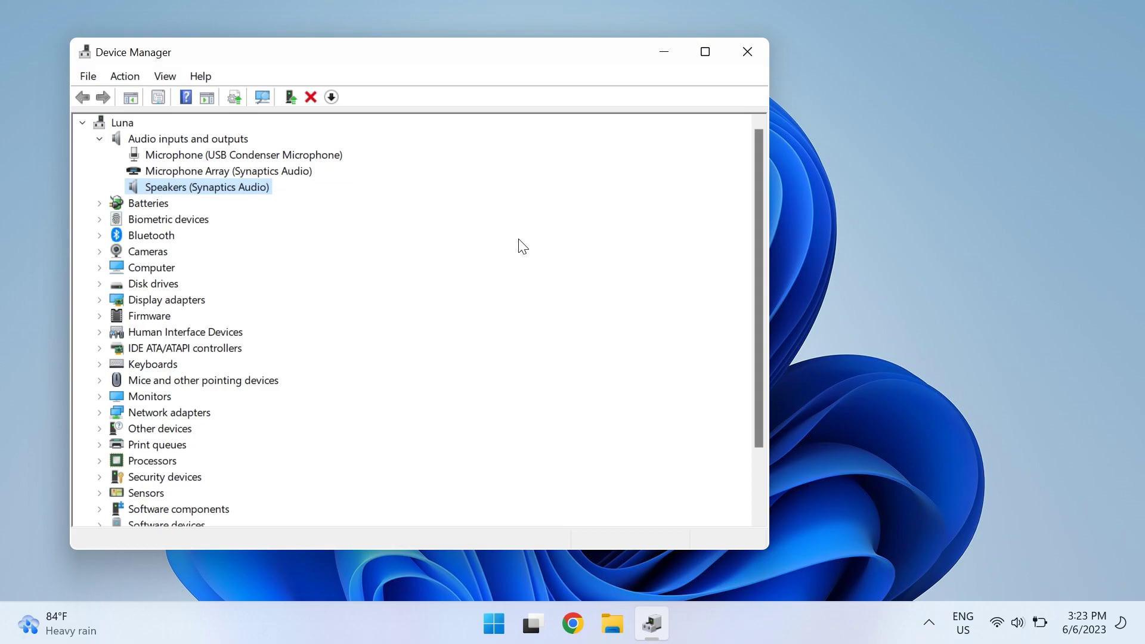
{"action": "left_click", "coordinate": [748, 52]}
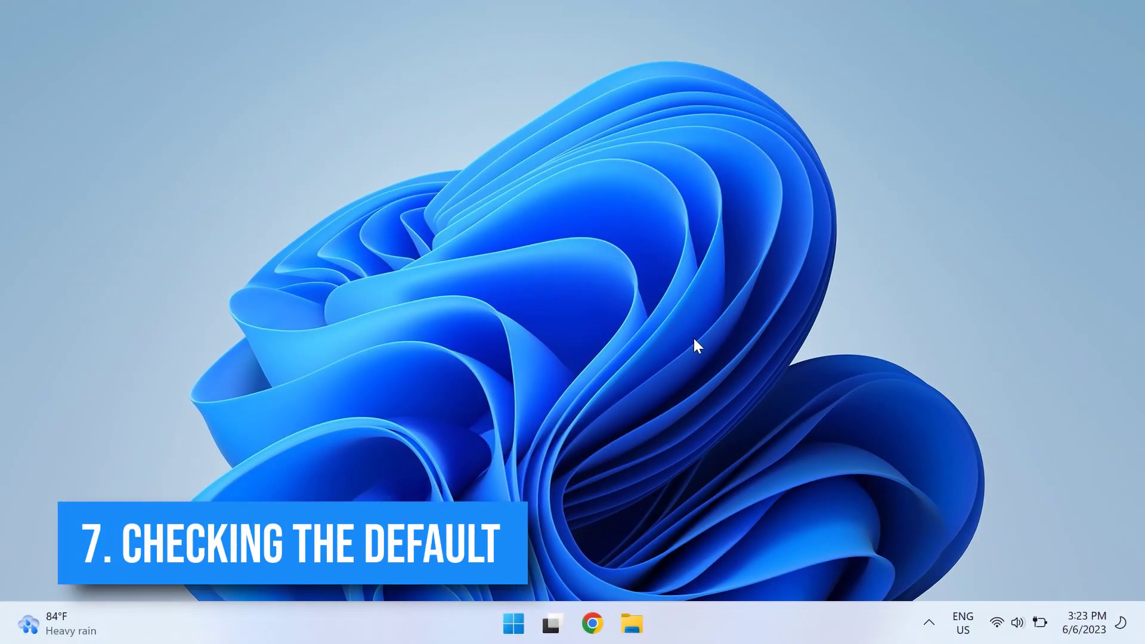
Launch Settings from Start search and go to the Sound page
{"action": "key", "text": "super"}
{"action": "type", "text": "se"}
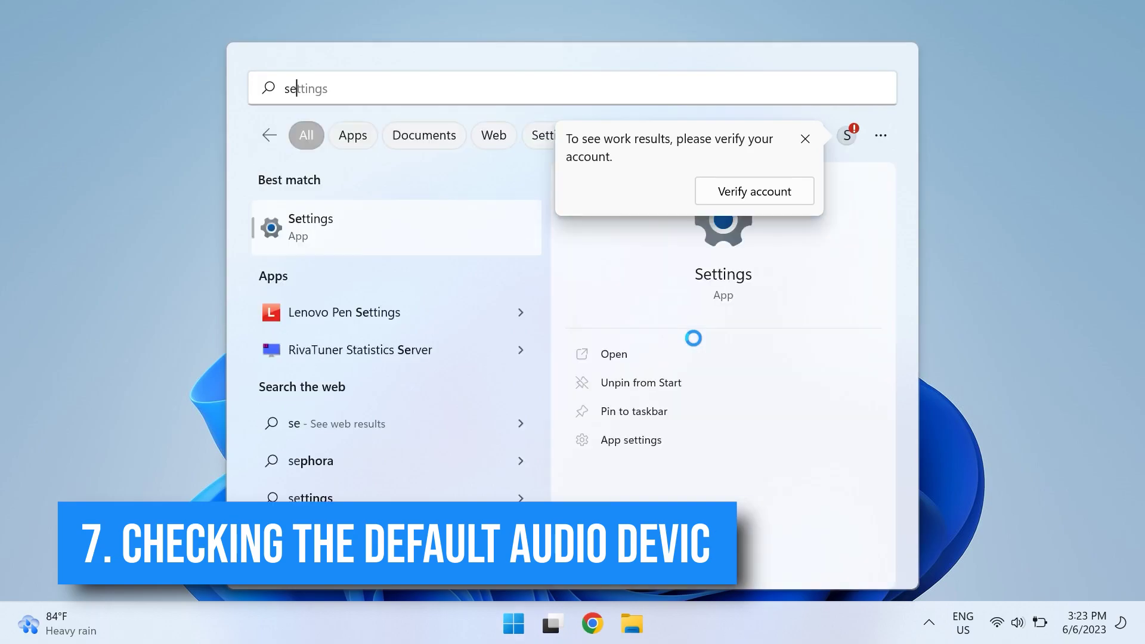
{"action": "key", "text": "Return"}
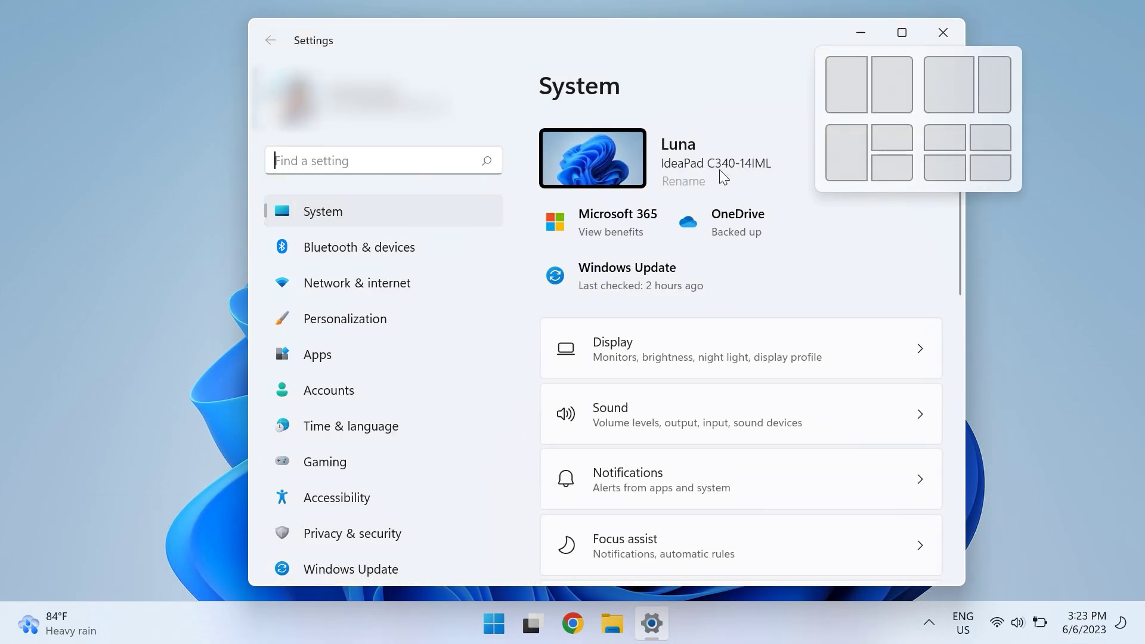
{"action": "left_click", "coordinate": [746, 414]}
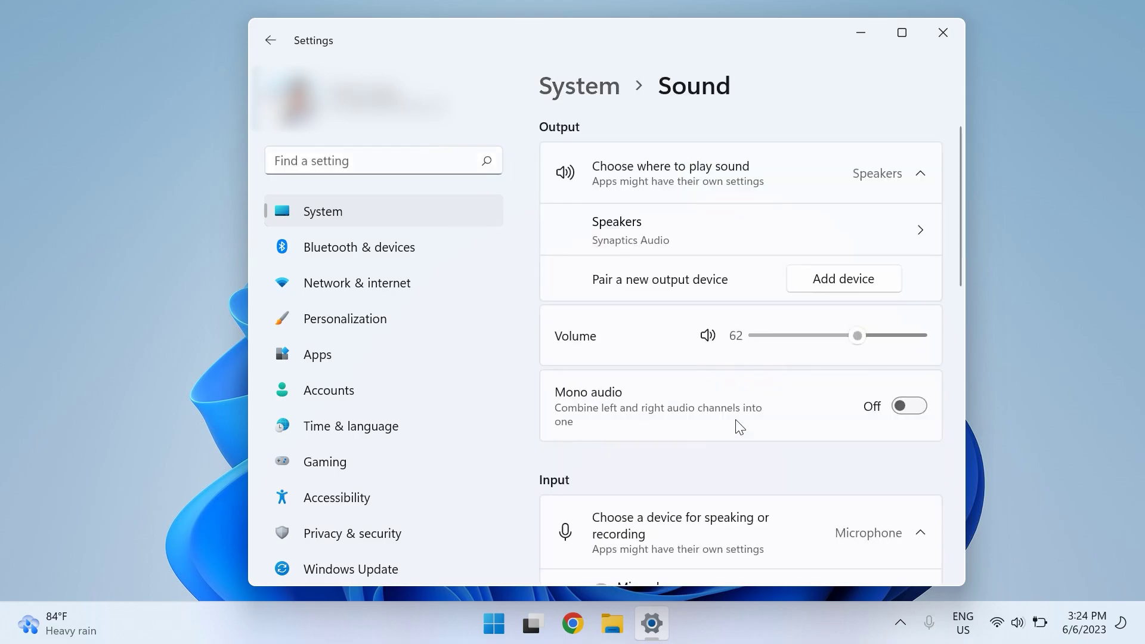
In More sound settings, select Speakers (Synaptics Audio) as the default playback device
{"action": "scroll", "coordinate": [736, 420], "scroll_direction": "down", "scroll_amount": 10}
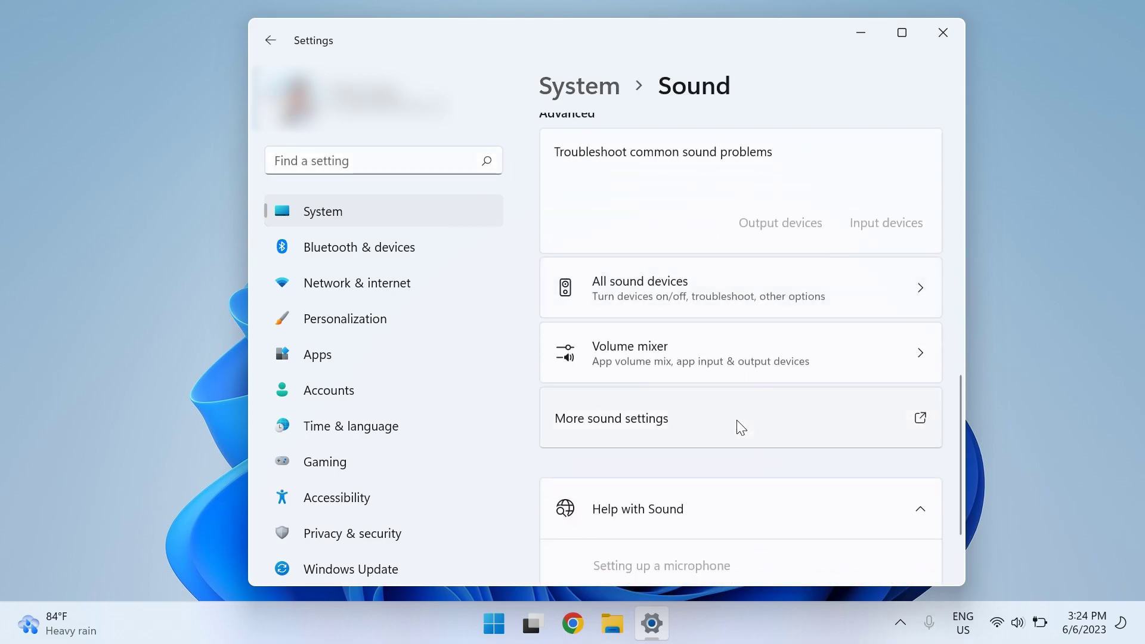
{"action": "left_click", "coordinate": [736, 420]}
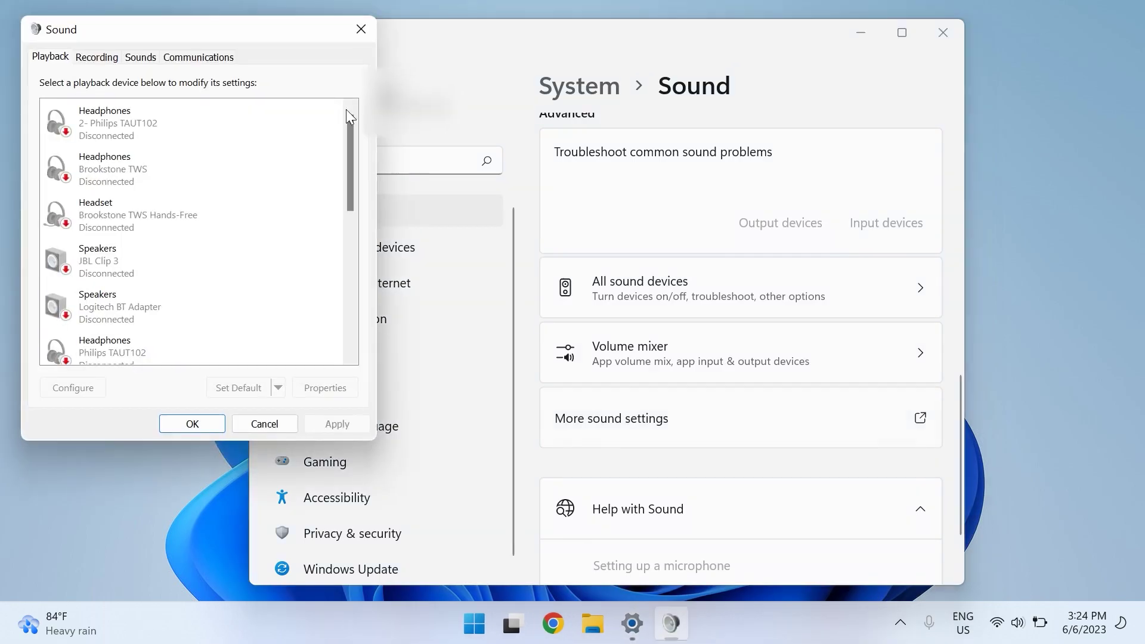
{"action": "left_click_drag", "start_coordinate": [298, 42], "coordinate": [461, 126]}
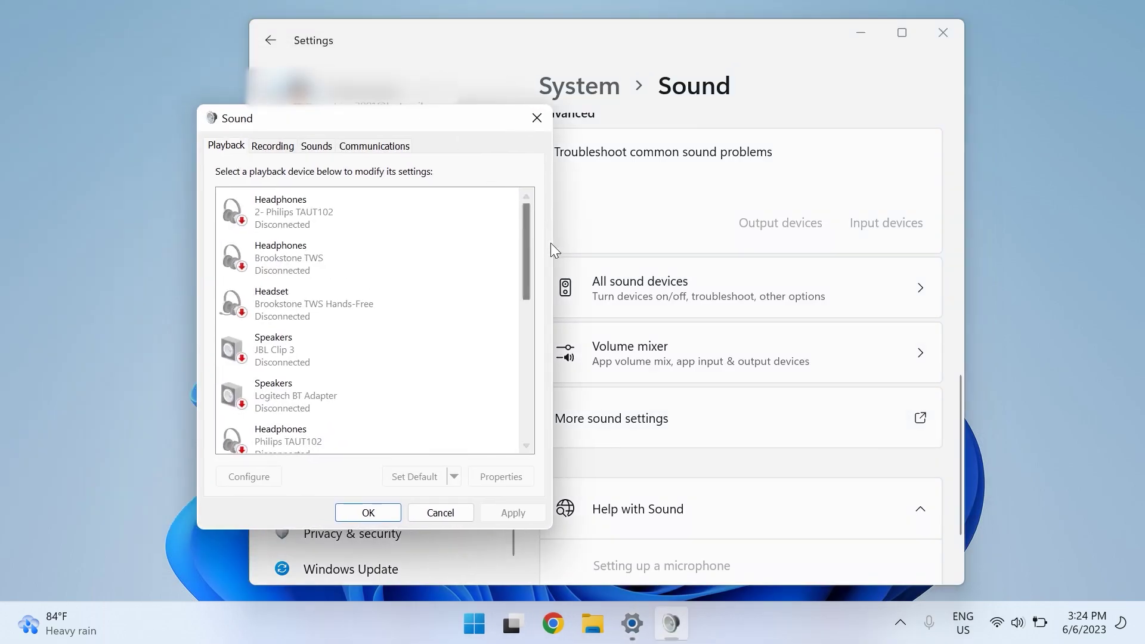
{"action": "left_click_drag", "start_coordinate": [527, 231], "coordinate": [535, 376]}
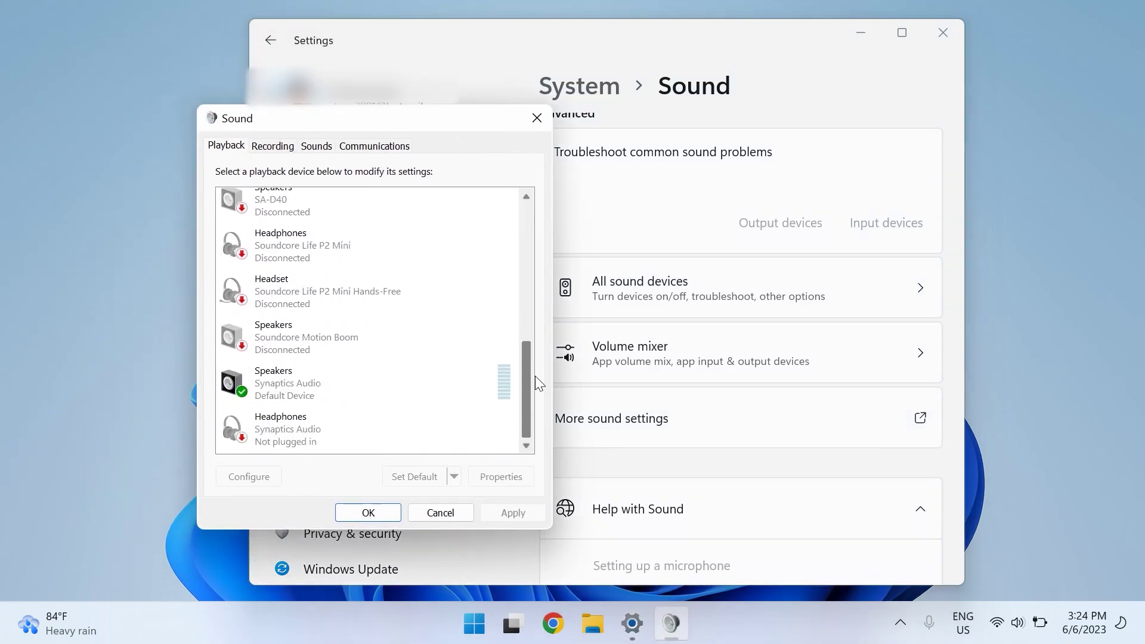
{"action": "left_click", "coordinate": [486, 378]}
{"action": "left_click", "coordinate": [404, 378]}
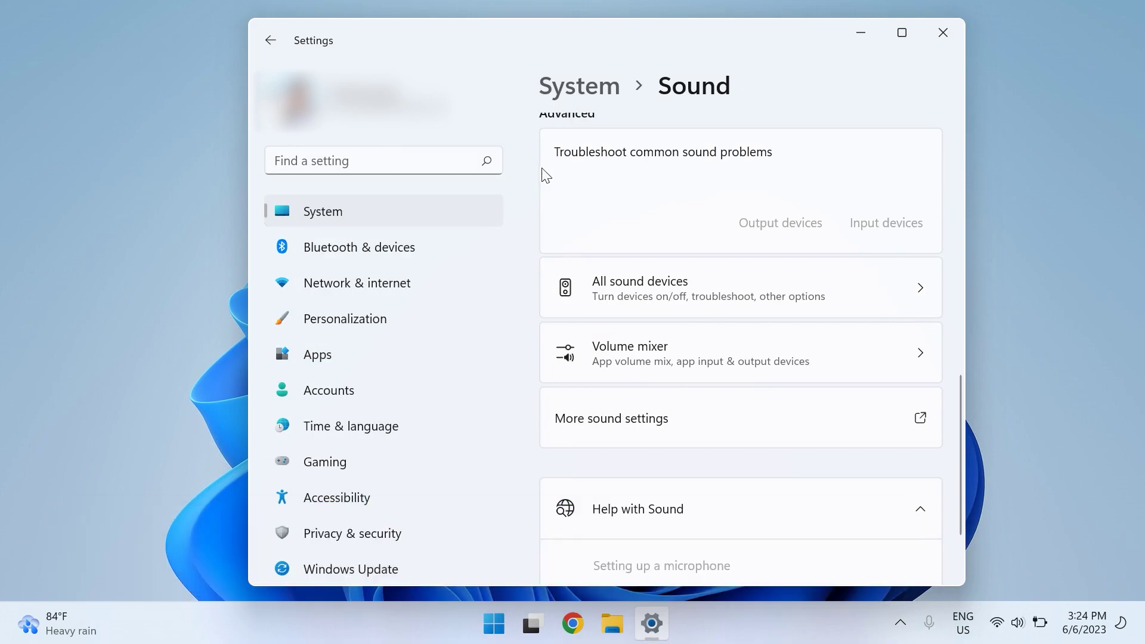
Open the Properties of the Synaptics Audio speakers from the Sound dialog
{"action": "left_click", "coordinate": [591, 417]}
{"action": "left_click_drag", "start_coordinate": [266, 46], "coordinate": [468, 125]}
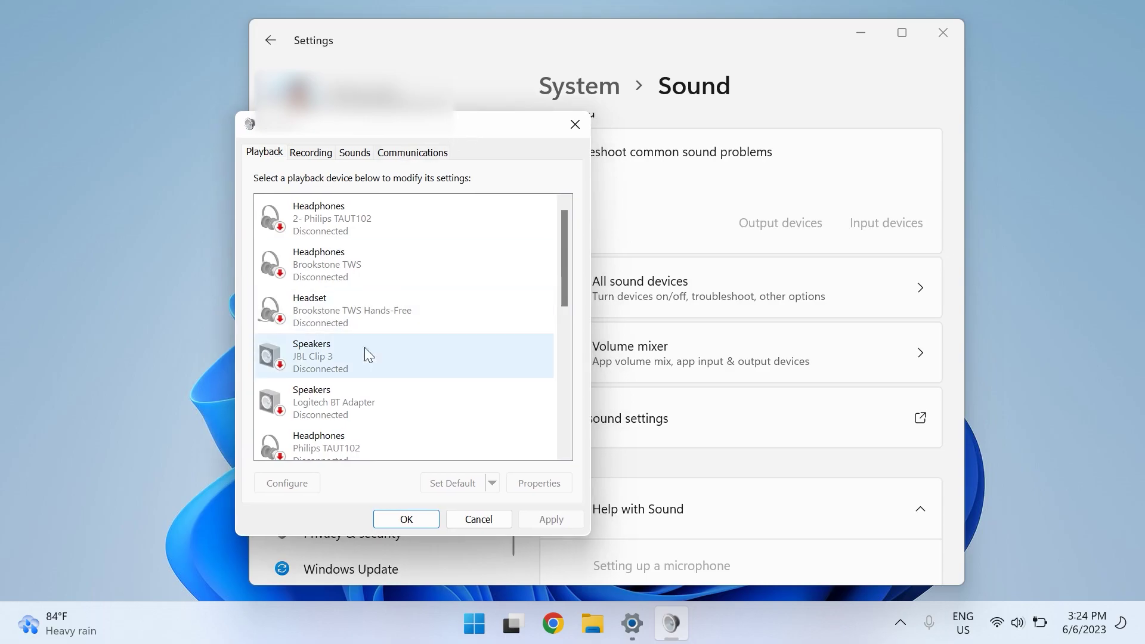
{"action": "scroll", "coordinate": [559, 291], "scroll_direction": "down", "scroll_amount": 5}
{"action": "left_click", "coordinate": [406, 385]}
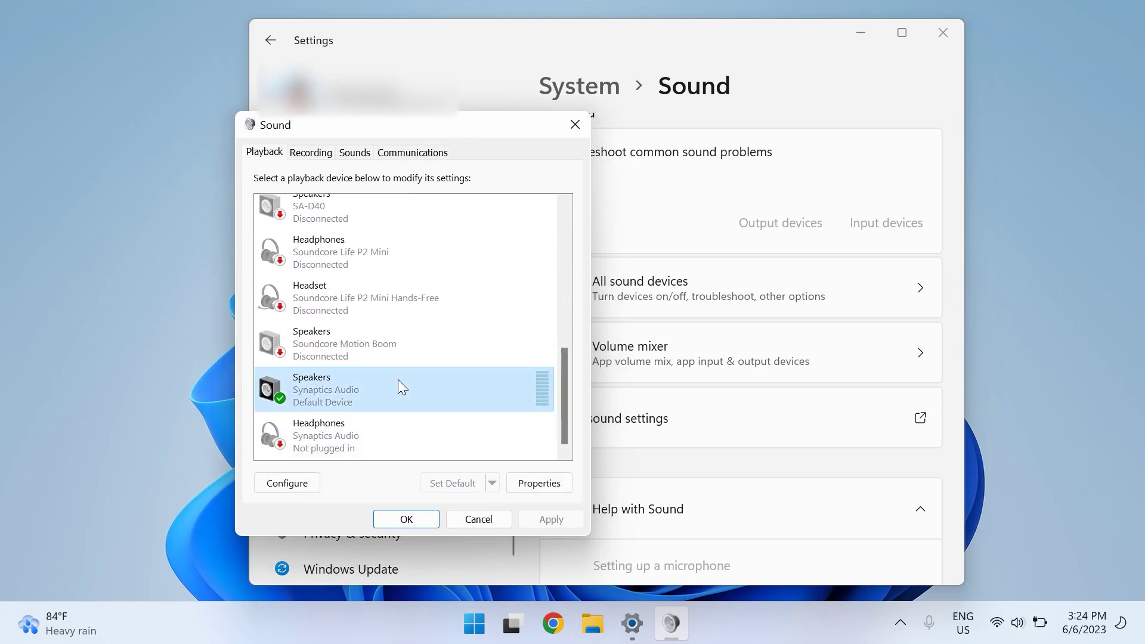
{"action": "right_click", "coordinate": [398, 379]}
{"action": "left_click", "coordinate": [457, 528]}
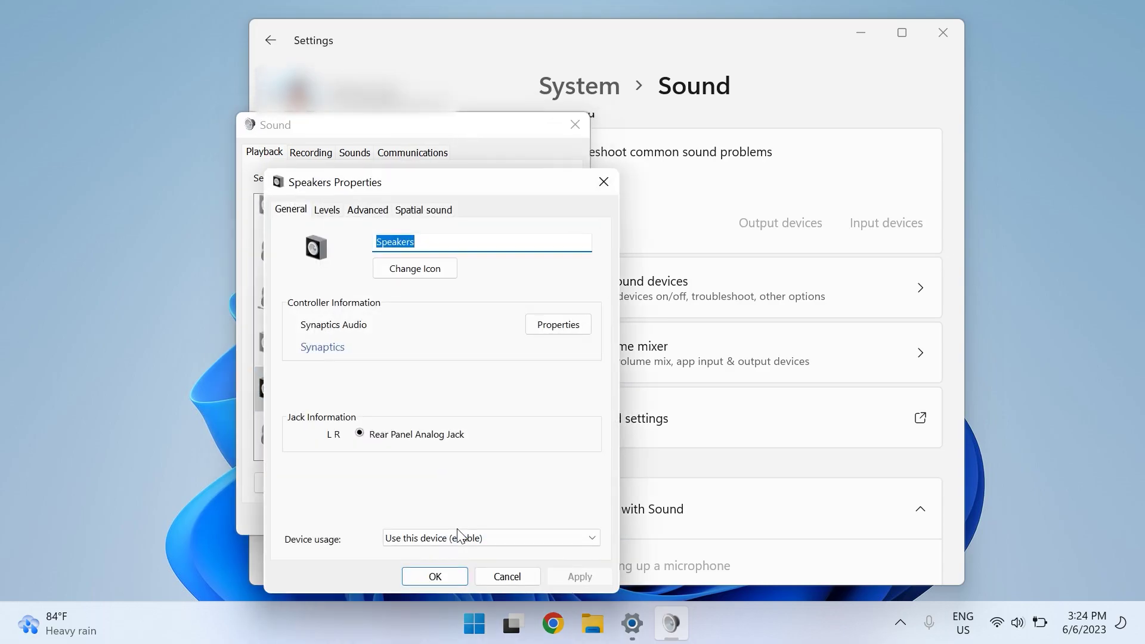
On the Advanced tab, change the Enable audio enhancements setting and apply it
{"action": "left_click_drag", "start_coordinate": [400, 181], "coordinate": [545, 94]}
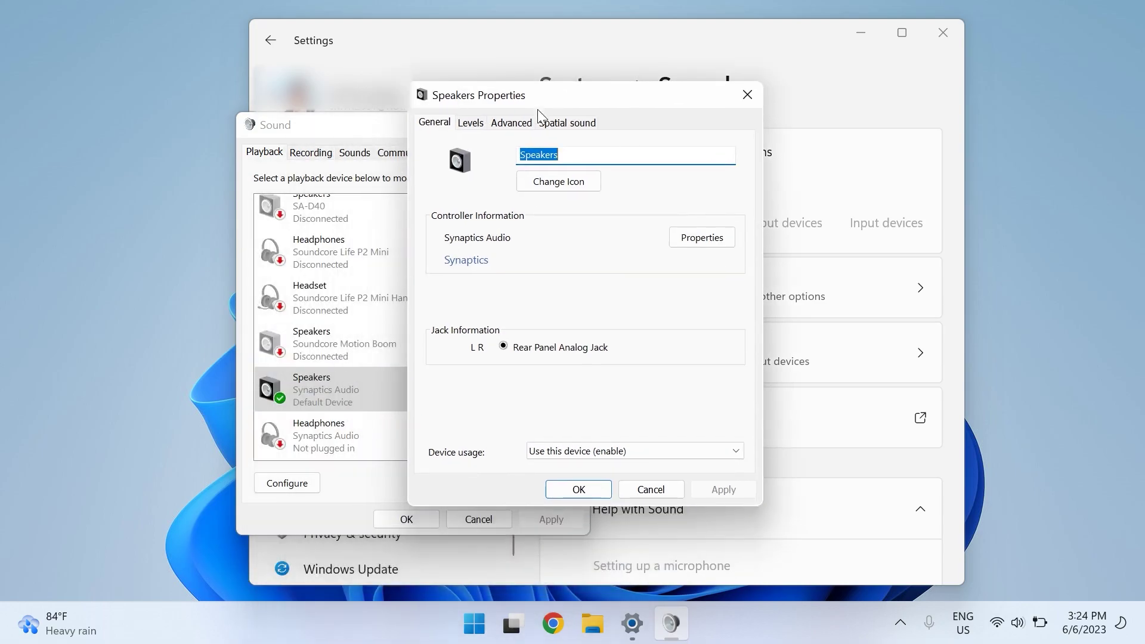
{"action": "left_click", "coordinate": [517, 124]}
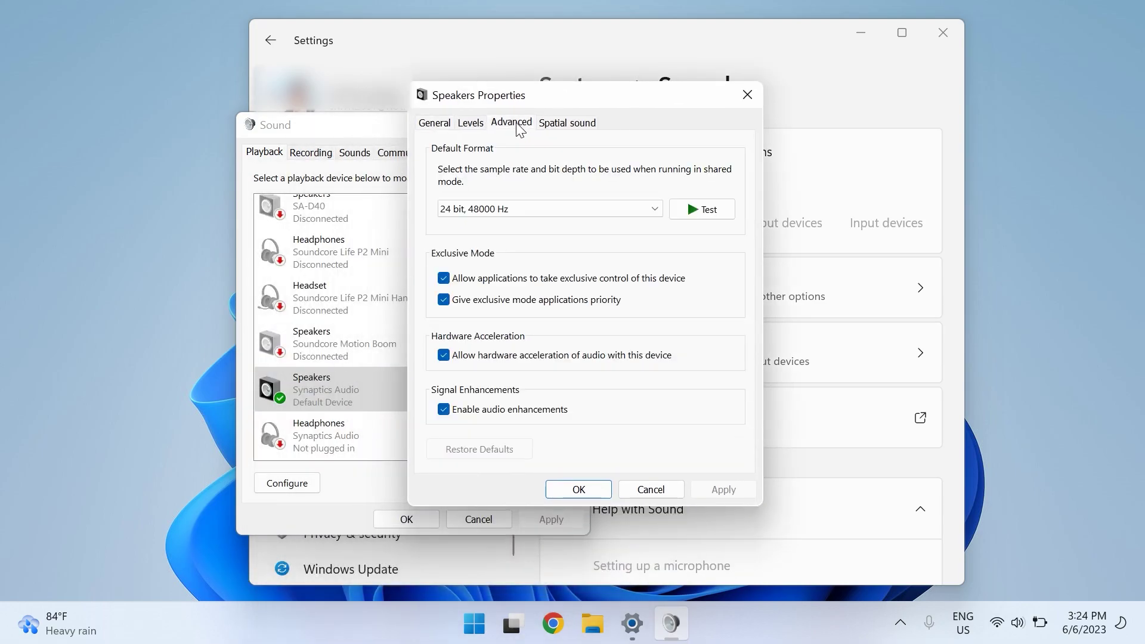
{"action": "left_click", "coordinate": [536, 412]}
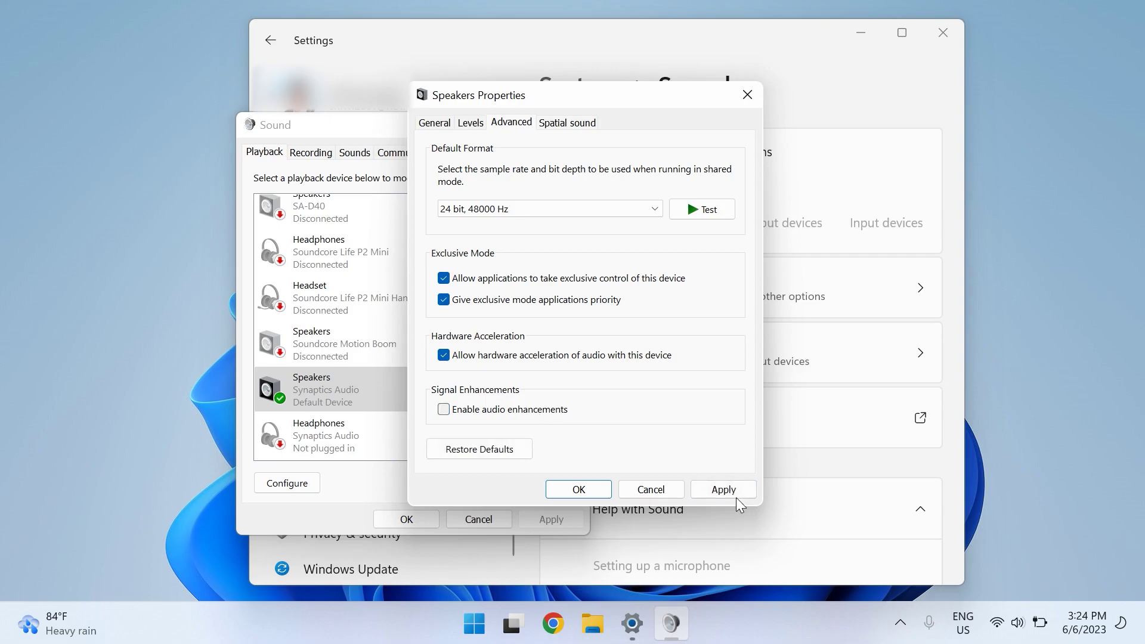
{"action": "left_click", "coordinate": [735, 489]}
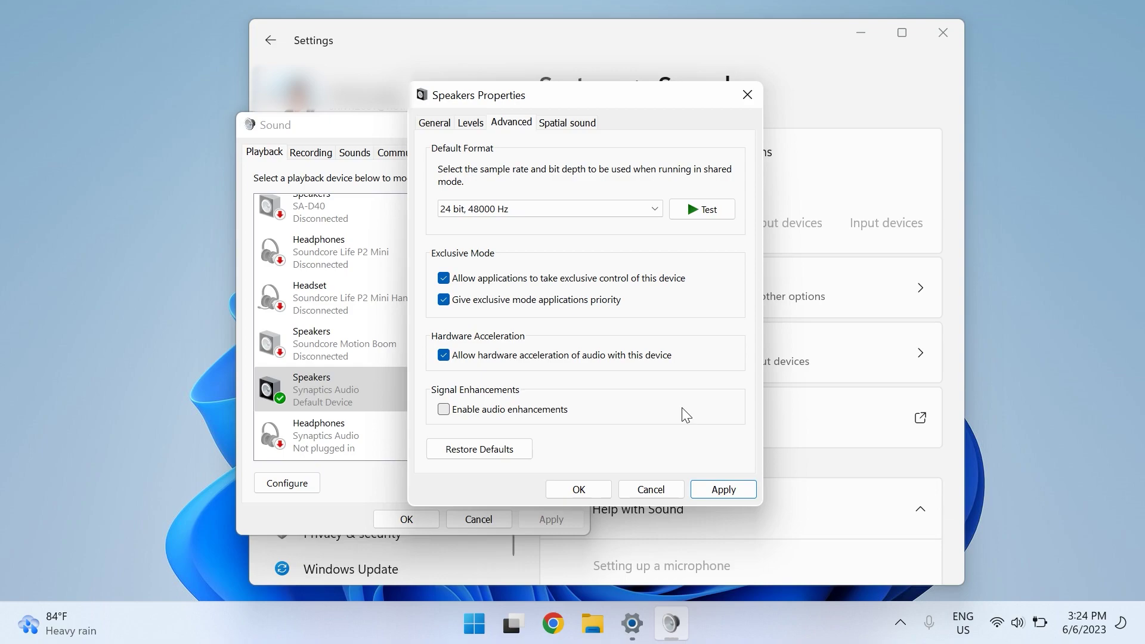
{"action": "left_click", "coordinate": [543, 411]}
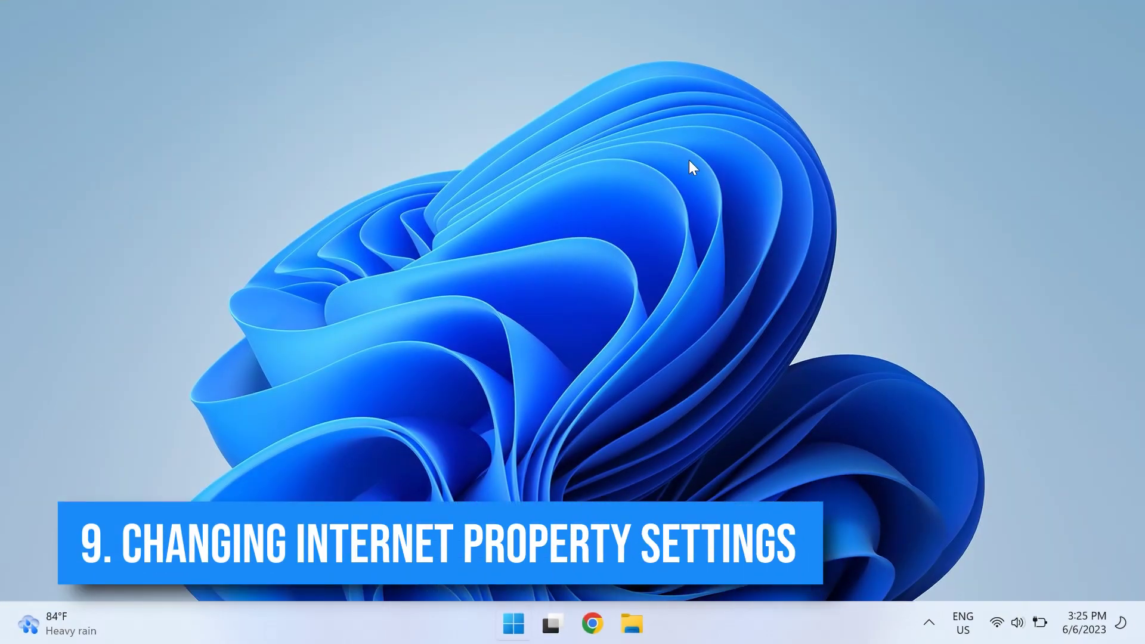
Open Internet Options from Start search and go to its Advanced tab
{"action": "key", "text": "super+s"}
{"action": "type", "text": "int"}
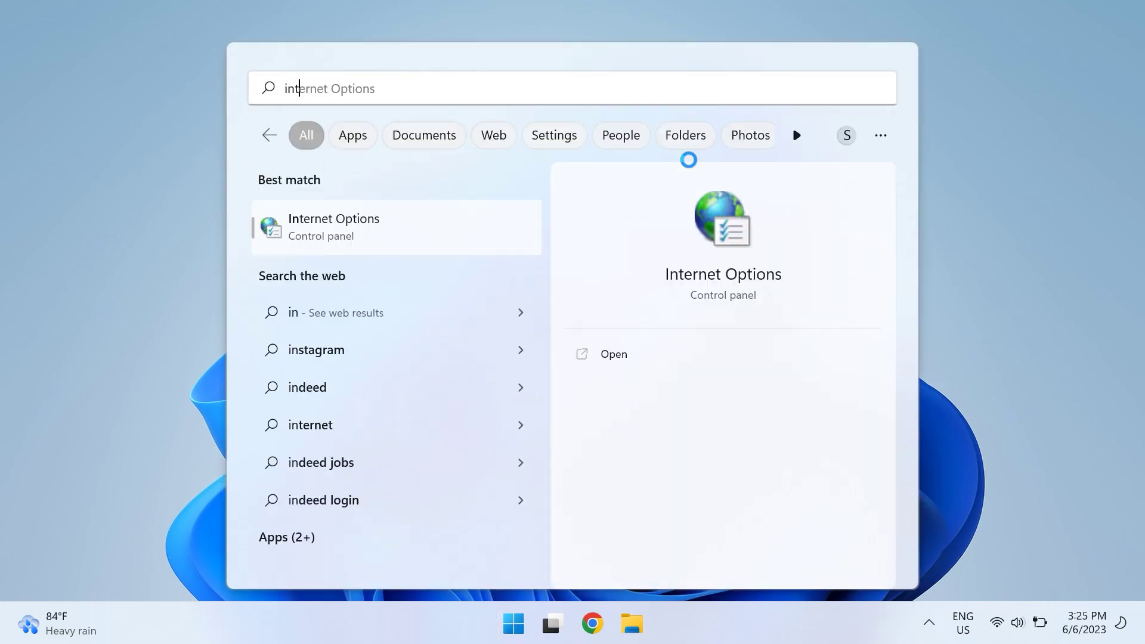
{"action": "type", "text": "er"}
{"action": "key", "text": "Return"}
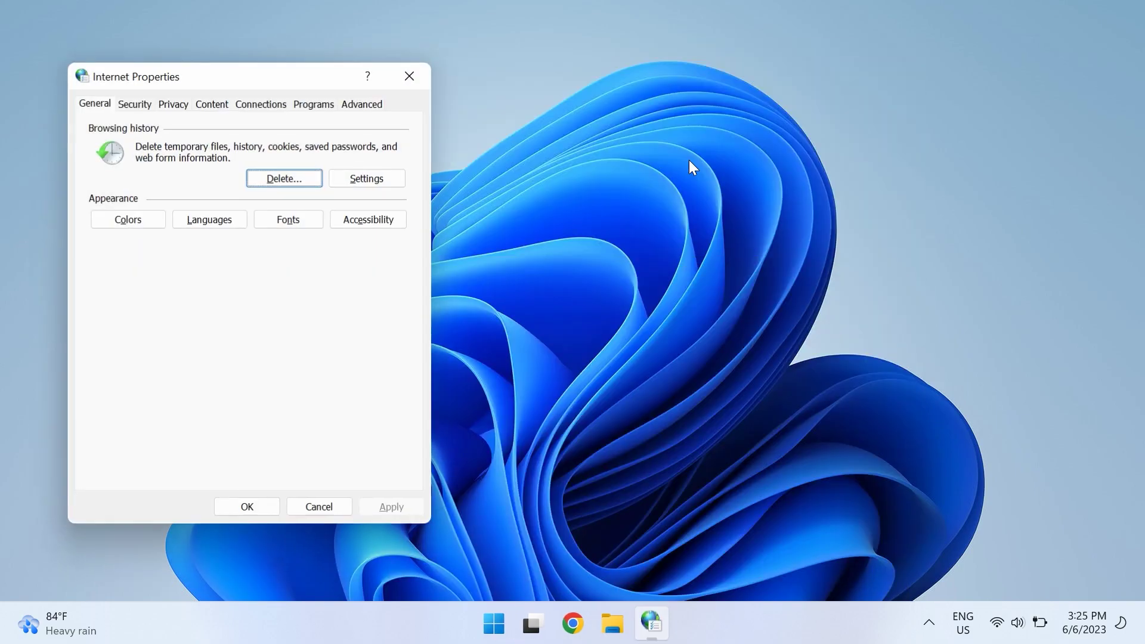
{"action": "left_click_drag", "start_coordinate": [306, 79], "coordinate": [631, 93]}
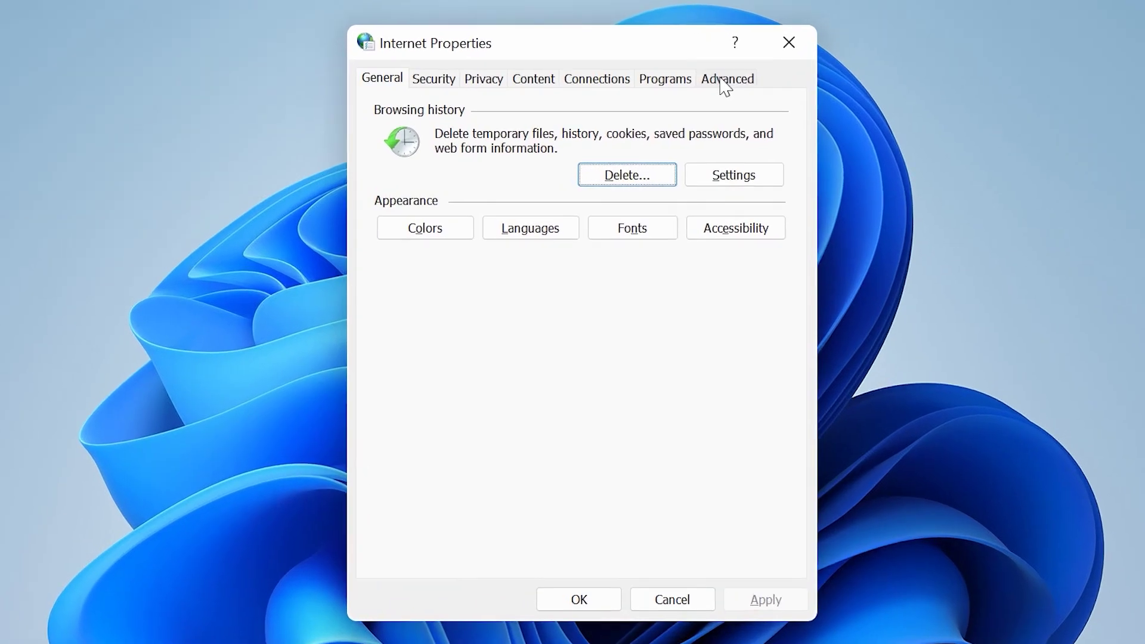
{"action": "left_click", "coordinate": [686, 119]}
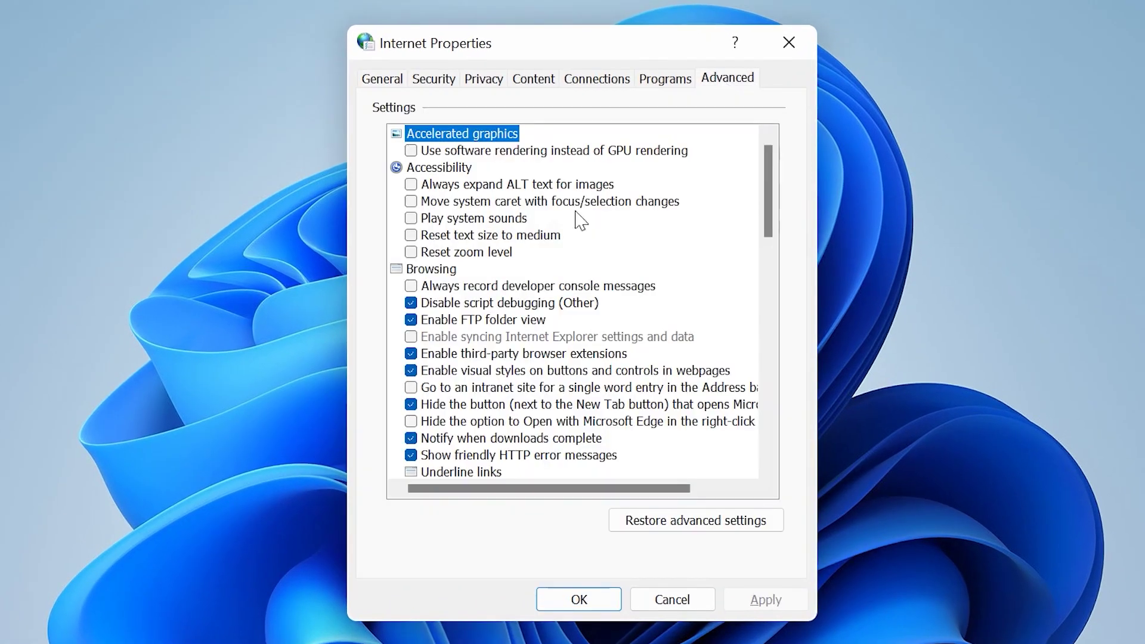
Ensure Play sounds in webpages under Multimedia is ticked and apply
{"action": "scroll", "coordinate": [577, 222], "scroll_direction": "down", "scroll_amount": 9}
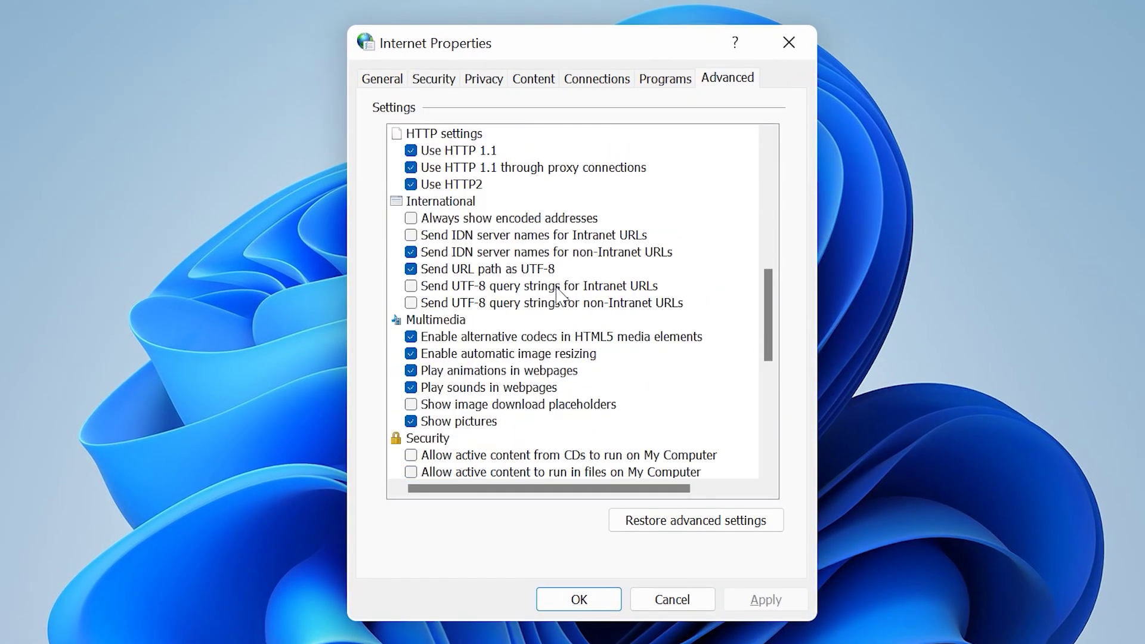
{"action": "scroll", "coordinate": [558, 293], "scroll_direction": "down", "scroll_amount": 2}
{"action": "left_click", "coordinate": [430, 220]}
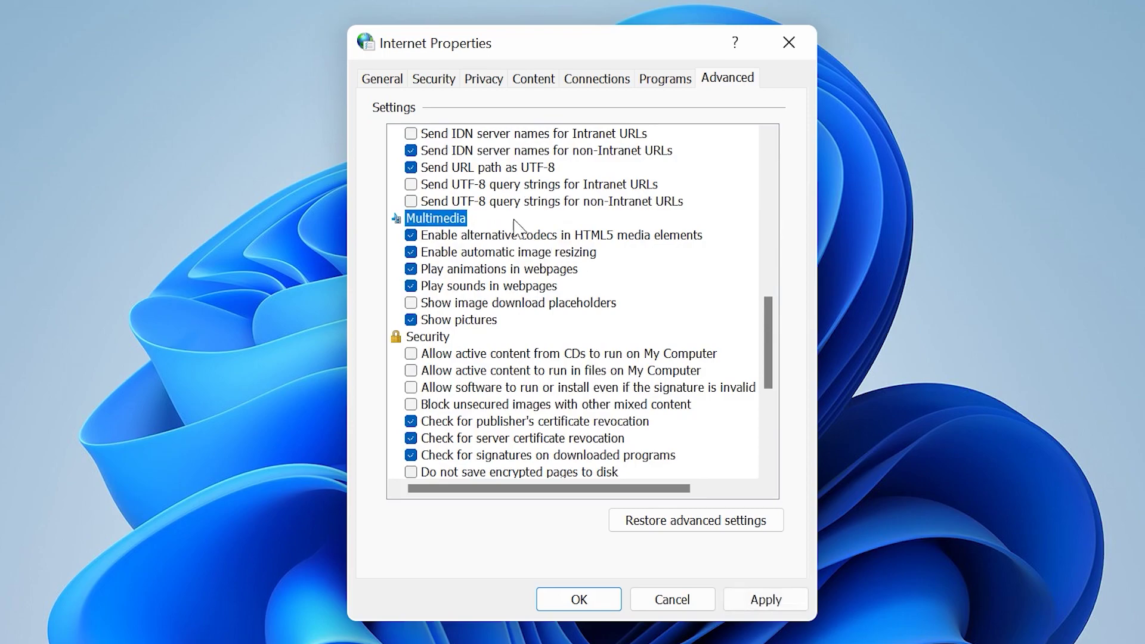
{"action": "left_click", "coordinate": [482, 288]}
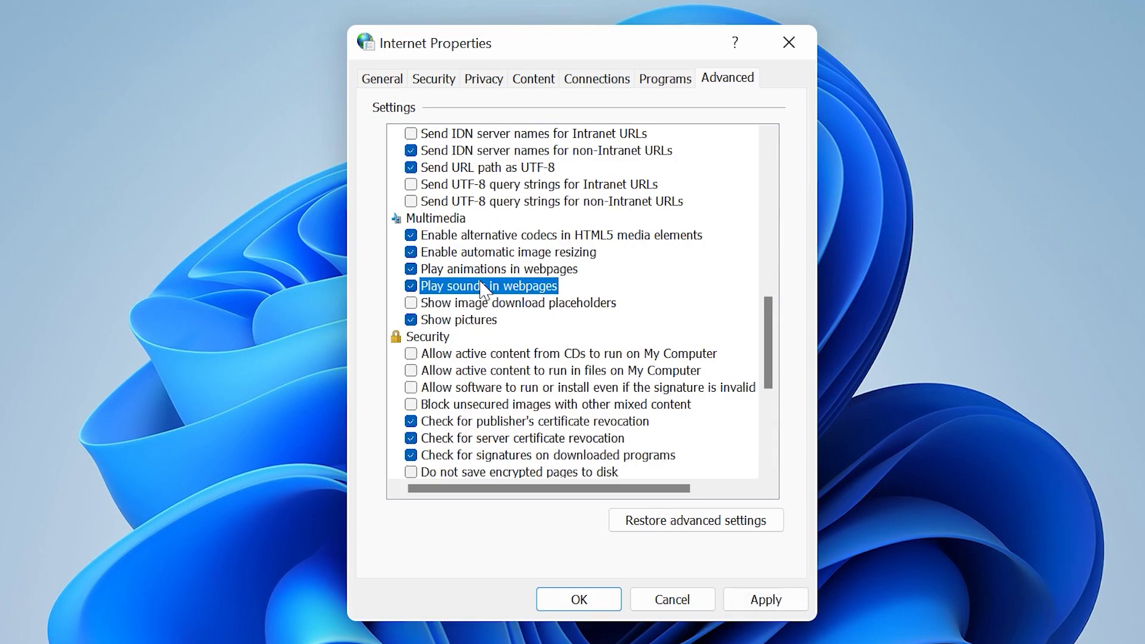
{"action": "left_click", "coordinate": [482, 287]}
{"action": "left_click", "coordinate": [482, 287]}
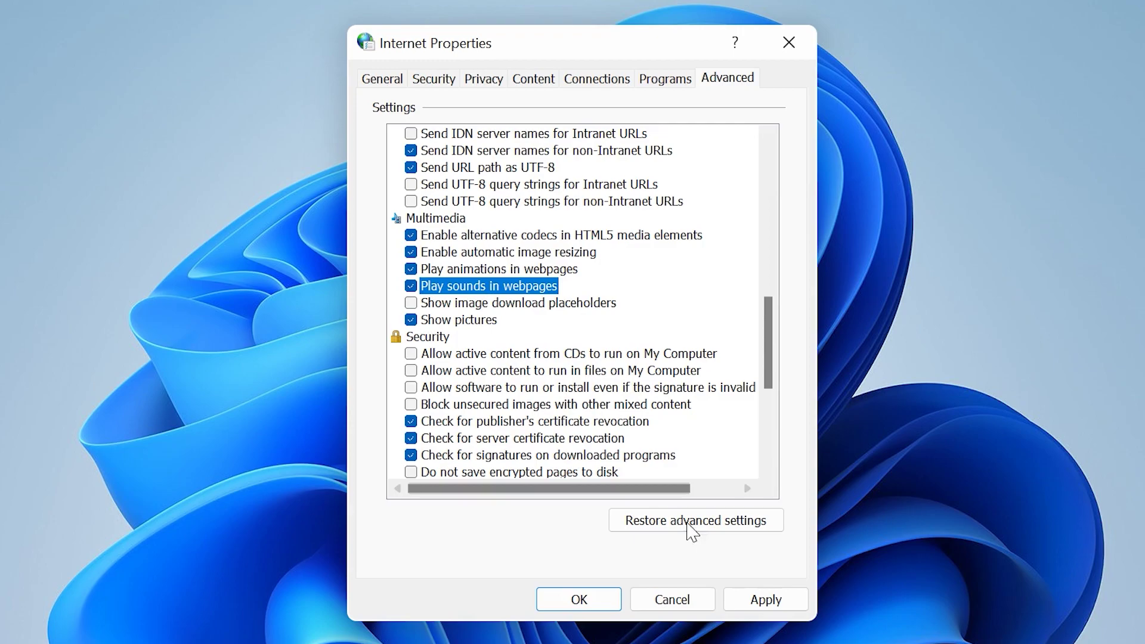
{"action": "left_click", "coordinate": [756, 601]}
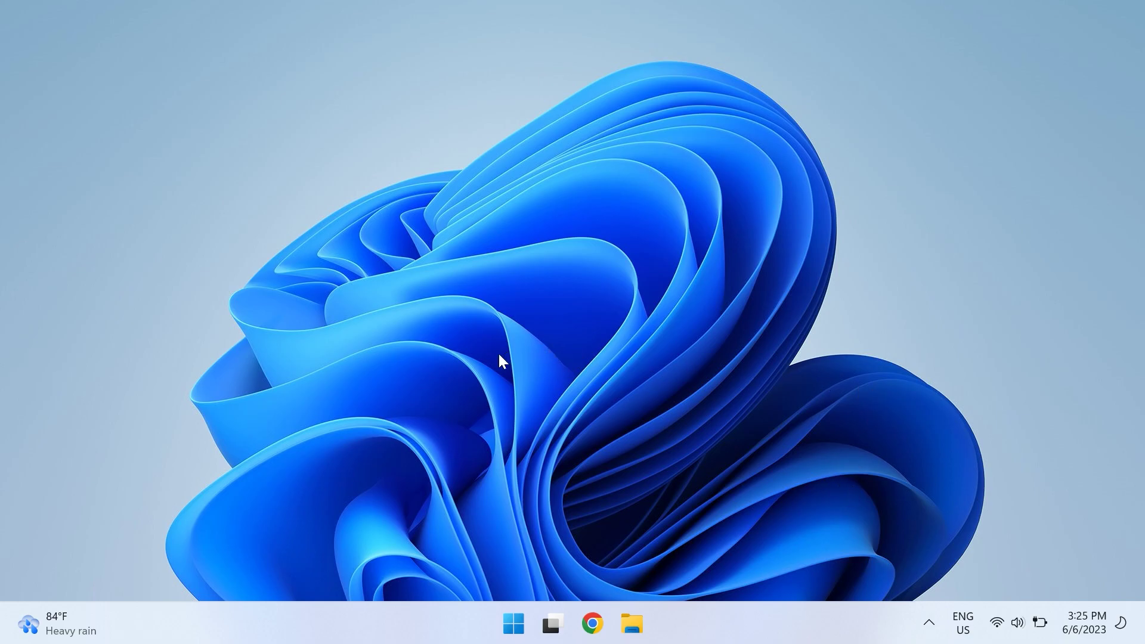
Expand the taskbar's hidden notification-area icons via the ^ chevron
{"action": "left_click", "coordinate": [930, 624]}
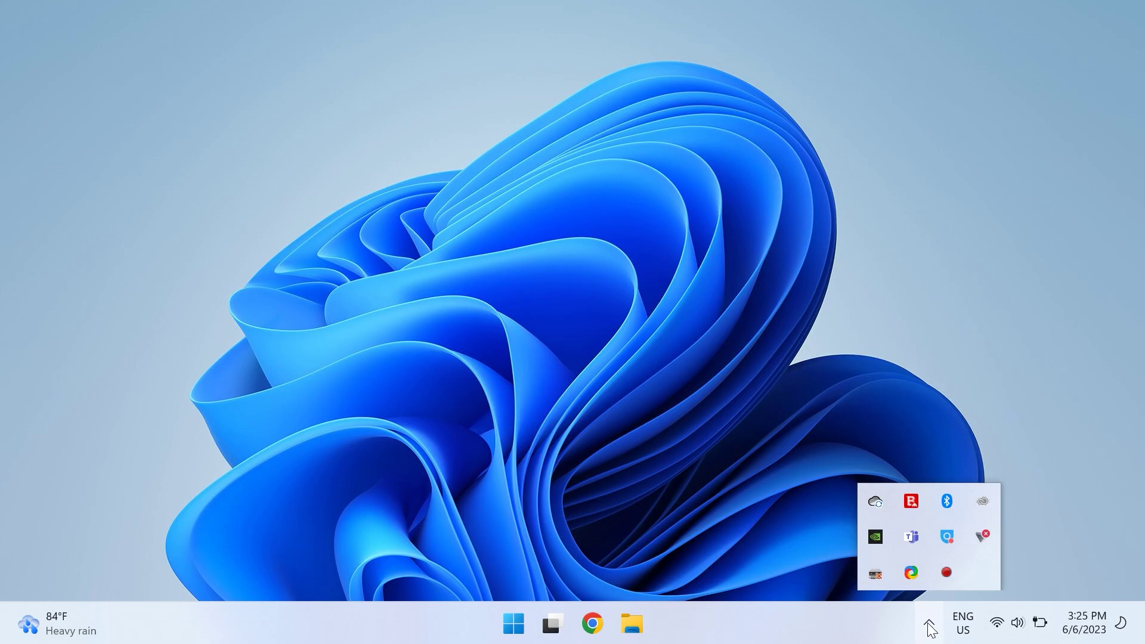